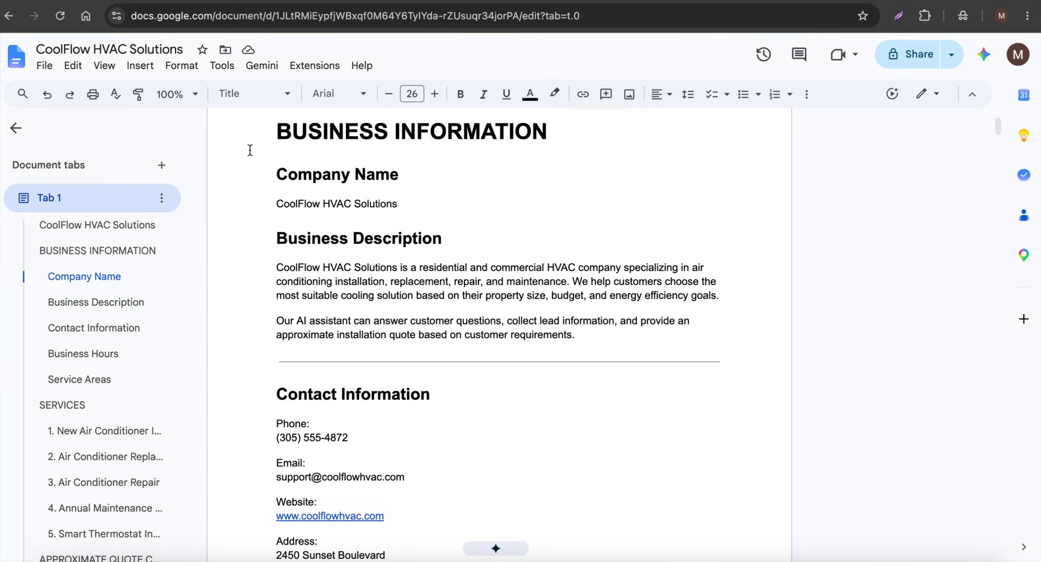
# Step: Review the document's business information, contact details, business hours and services with their starting prices
pyautogui.scroll(-5, 529, 300)
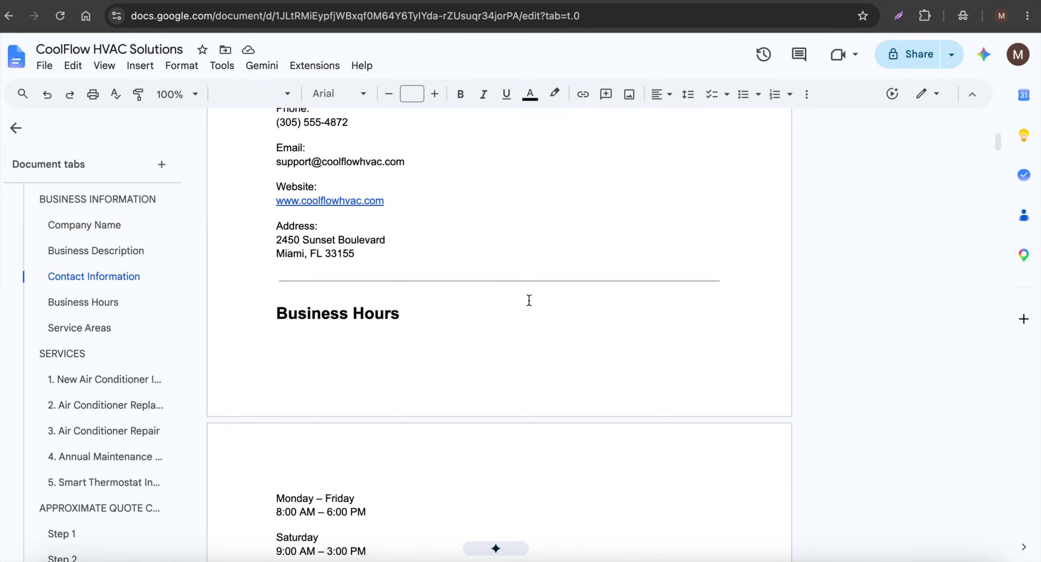
pyautogui.scroll(-10, 529, 301)
pyautogui.scroll(-20, 358, 341)
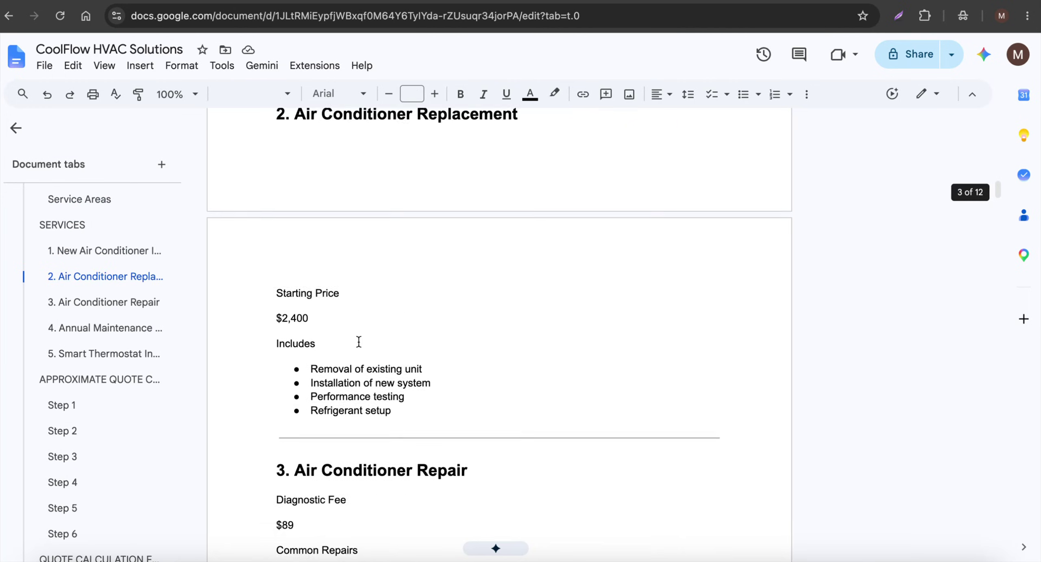
pyautogui.scroll(10, 359, 341)
pyautogui.scroll(3, 359, 341)
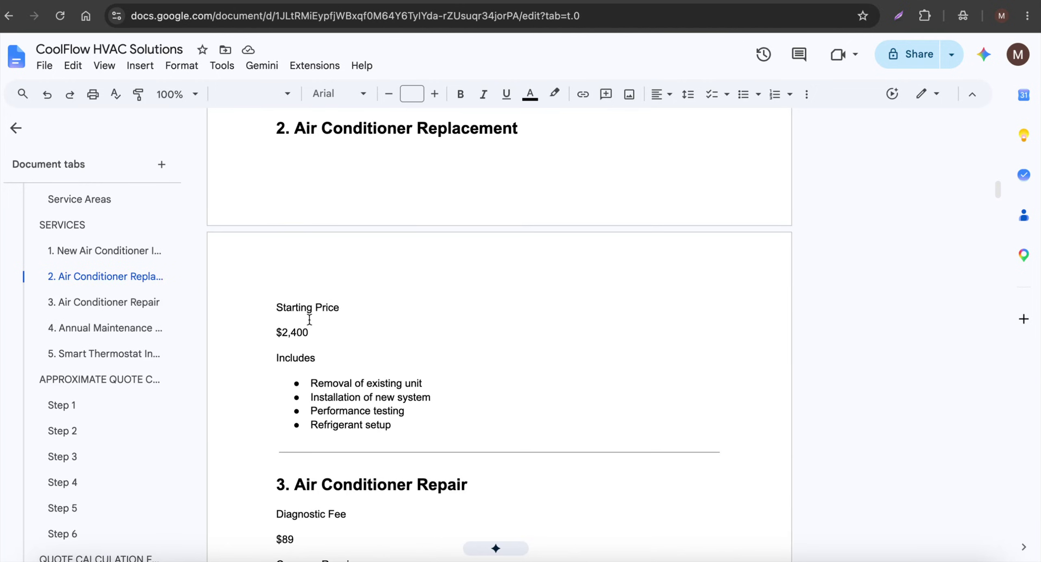
pyautogui.scroll(2, 308, 319)
pyautogui.moveTo(232, 167); pyautogui.dragTo(522, 420)
pyautogui.scroll(-18, 523, 421)
pyautogui.scroll(-15, 522, 418)
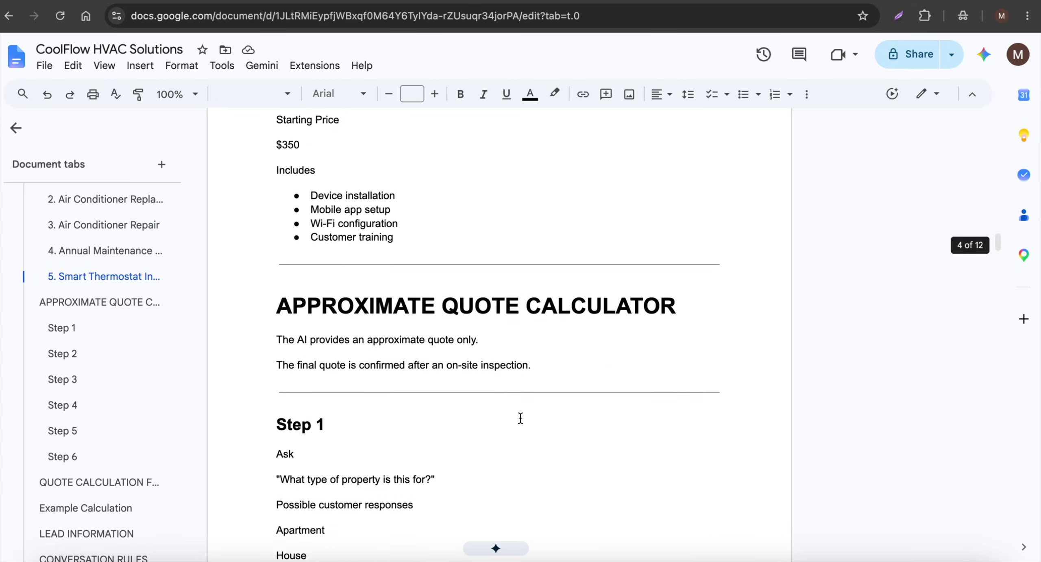
# Step: Examine the Approximate Quote Calculator introduction and Step 1's property type question, possible responses and AI price mapping
pyautogui.scroll(2, 410, 219)
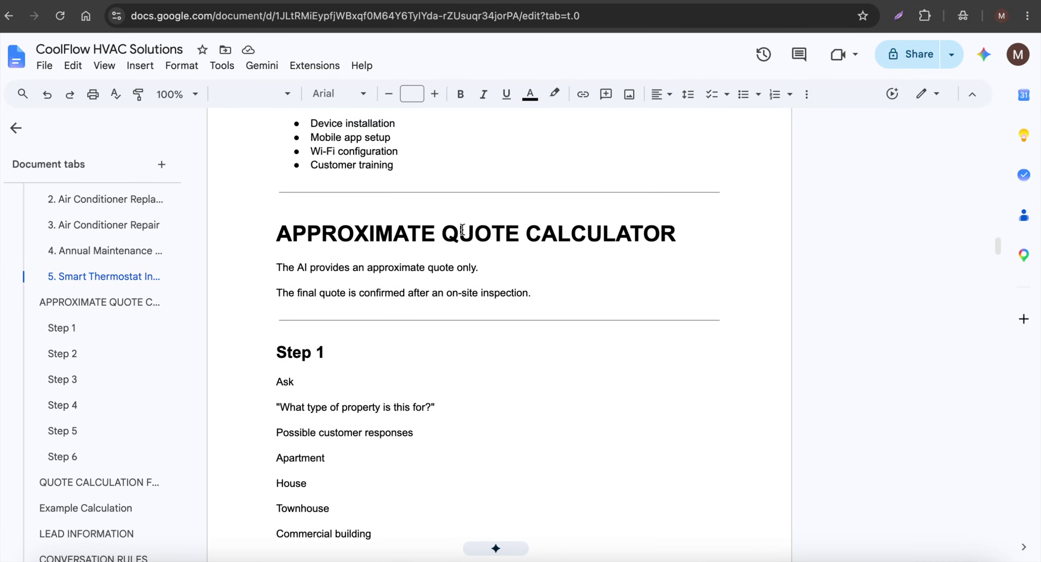
pyautogui.moveTo(439, 232); pyautogui.dragTo(718, 232)
pyautogui.scroll(-2, 462, 305)
pyautogui.scroll(-2, 456, 306)
pyautogui.scroll(1, 456, 306)
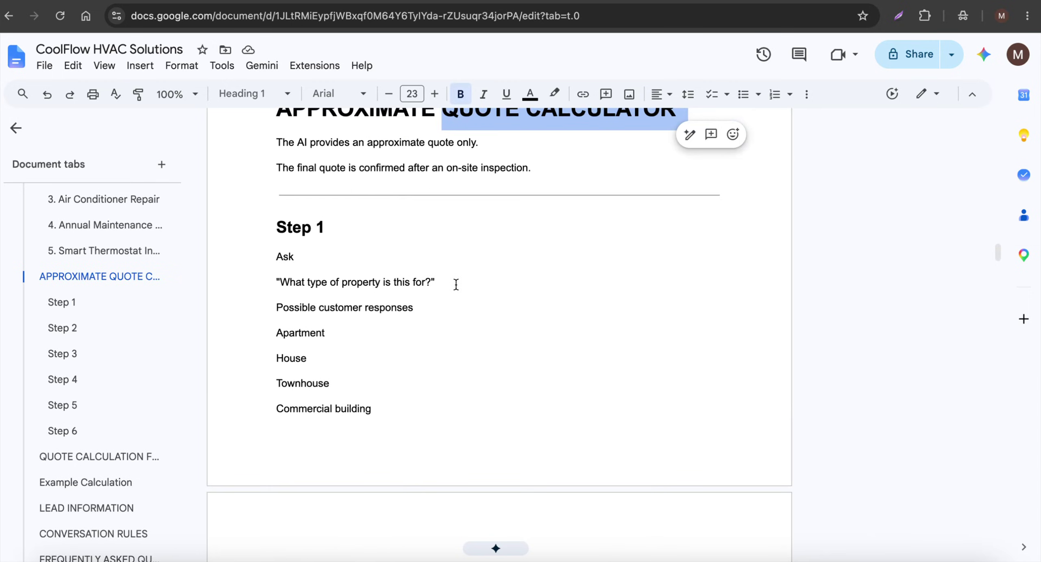
pyautogui.scroll(-1, 387, 282)
pyautogui.moveTo(255, 223); pyautogui.dragTo(463, 230)
pyautogui.scroll(-1, 382, 265)
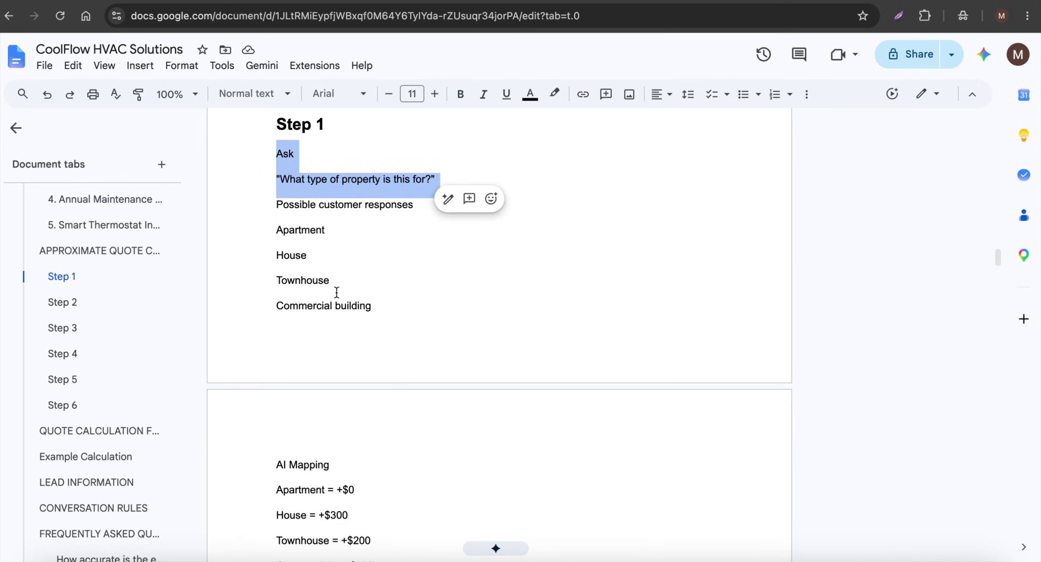
pyautogui.scroll(-3, 309, 299)
pyautogui.scroll(2, 430, 320)
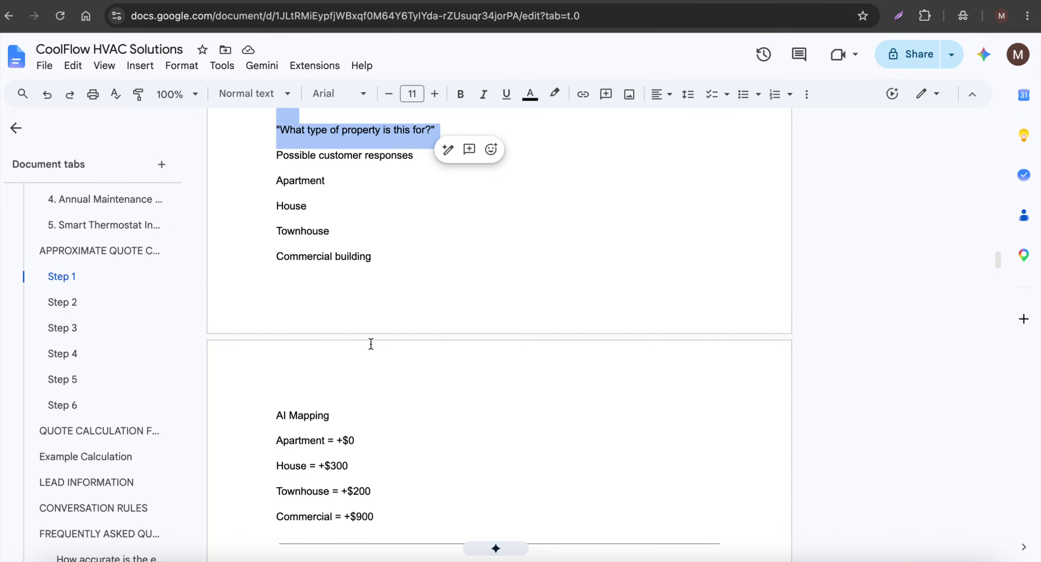
pyautogui.scroll(2, 380, 325)
pyautogui.scroll(-3, 337, 477)
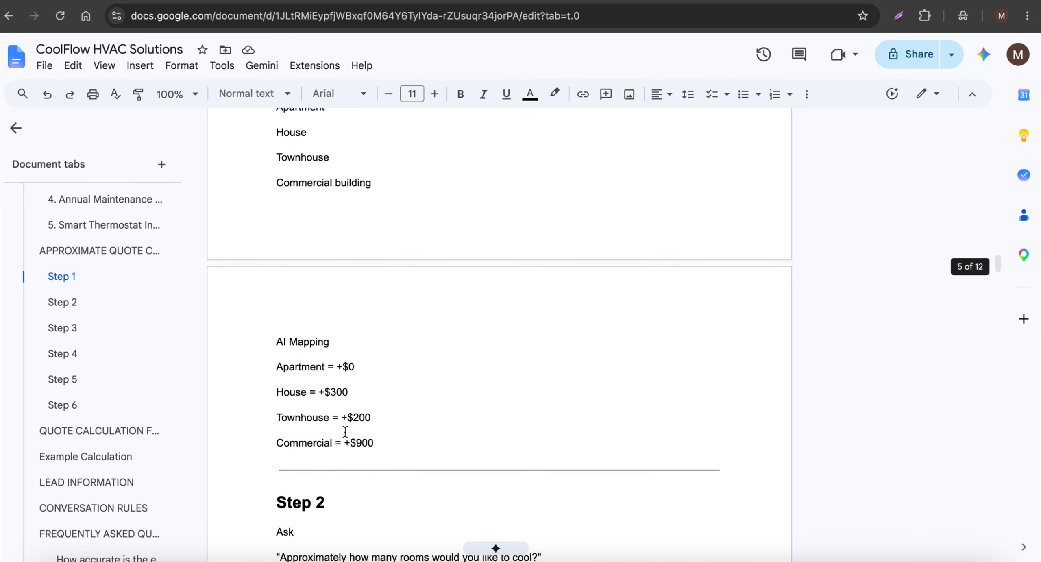
pyautogui.moveTo(271, 394); pyautogui.dragTo(358, 392)
# Step: Examine Step 2 of the quote calculator, covering the question on rooms to cool and its per-room pricing
pyautogui.scroll(-6, 369, 384)
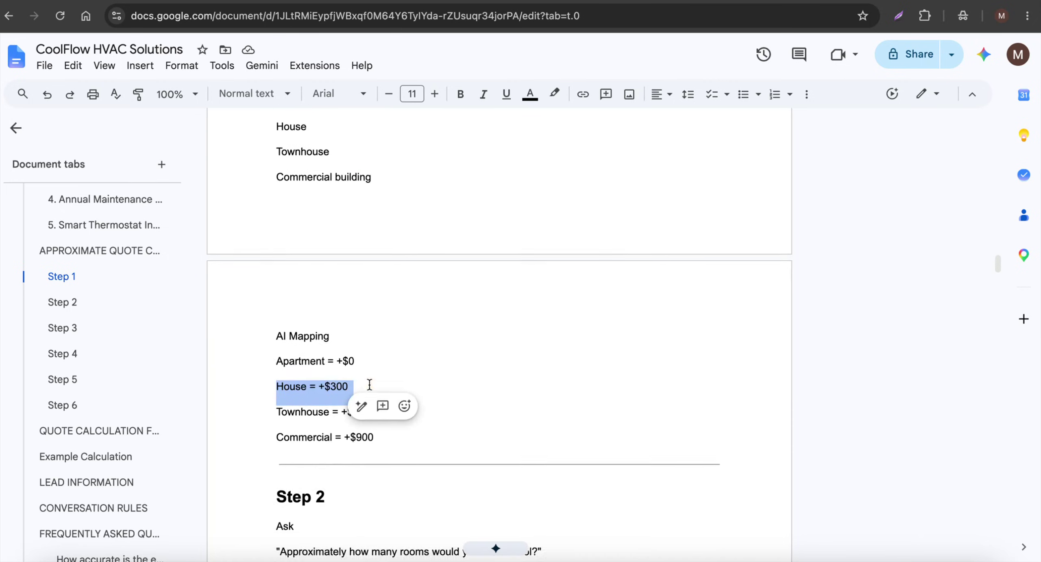
pyautogui.moveTo(348, 232); pyautogui.dragTo(260, 232)
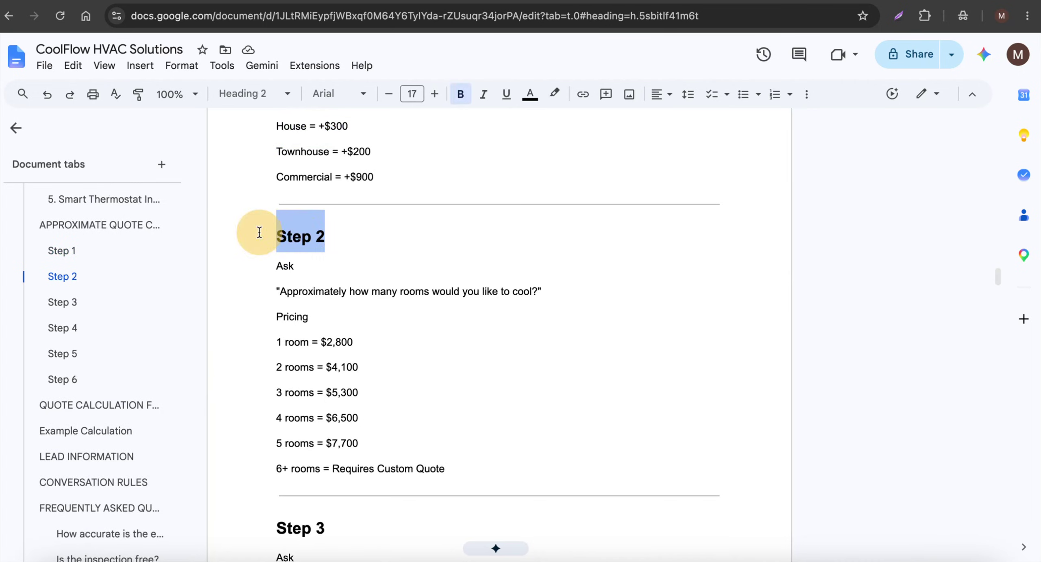
pyautogui.click(414, 302)
pyautogui.click(348, 287)
pyautogui.moveTo(348, 287); pyautogui.dragTo(545, 292)
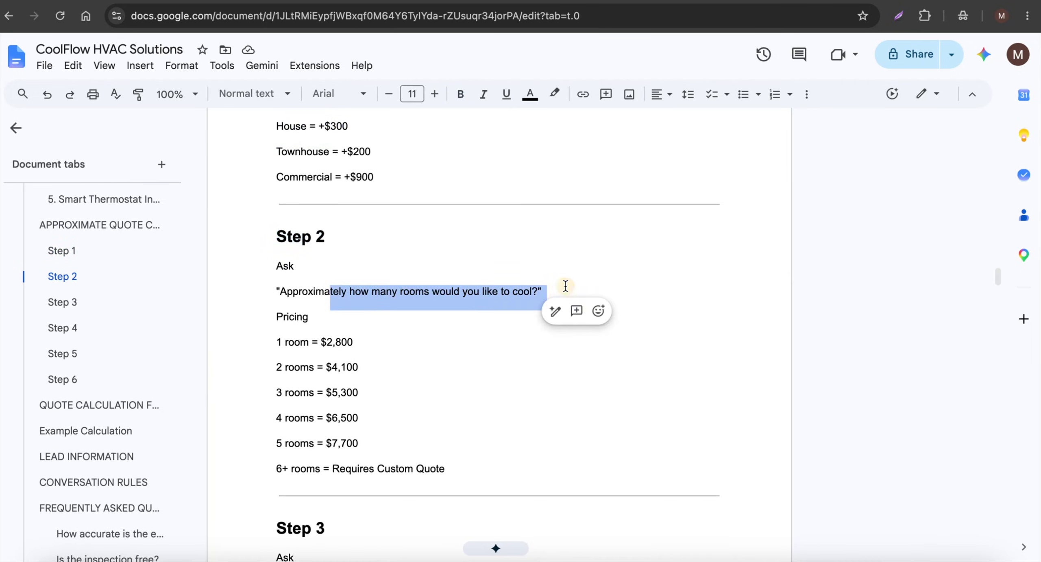
pyautogui.scroll(-2, 423, 313)
pyautogui.moveTo(263, 266); pyautogui.dragTo(444, 384)
pyautogui.click(359, 334)
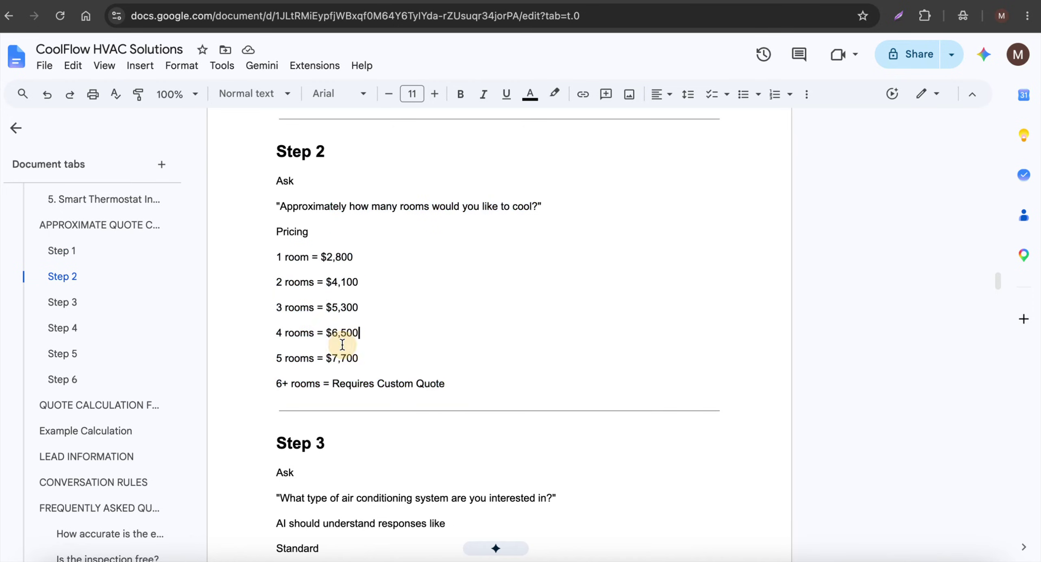
# Step: Read Step 3 of the quote calculator, including the system type question, accepted responses and upgrade pricing
pyautogui.scroll(-6, 350, 362)
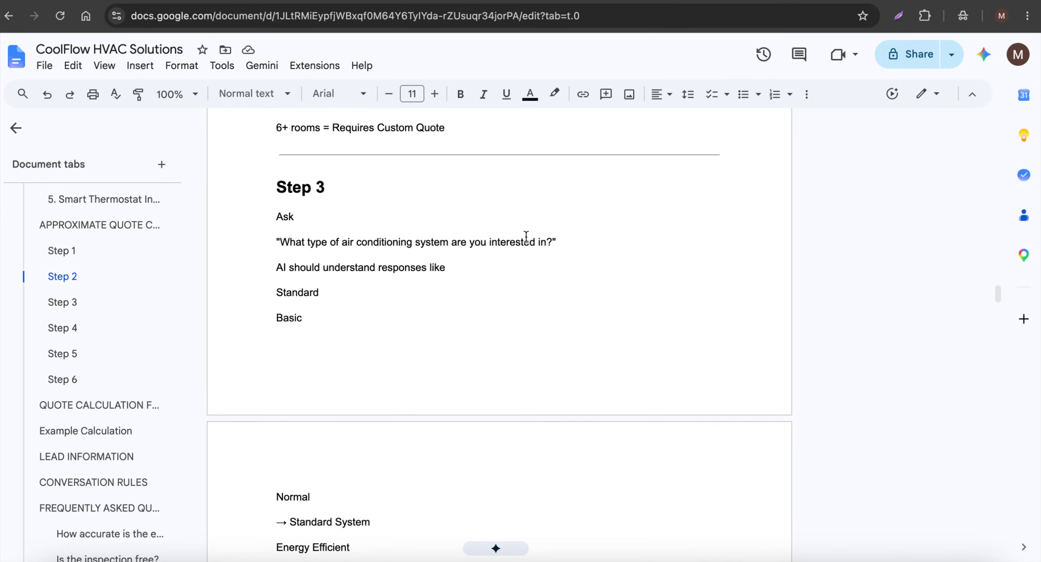
pyautogui.scroll(-1, 266, 238)
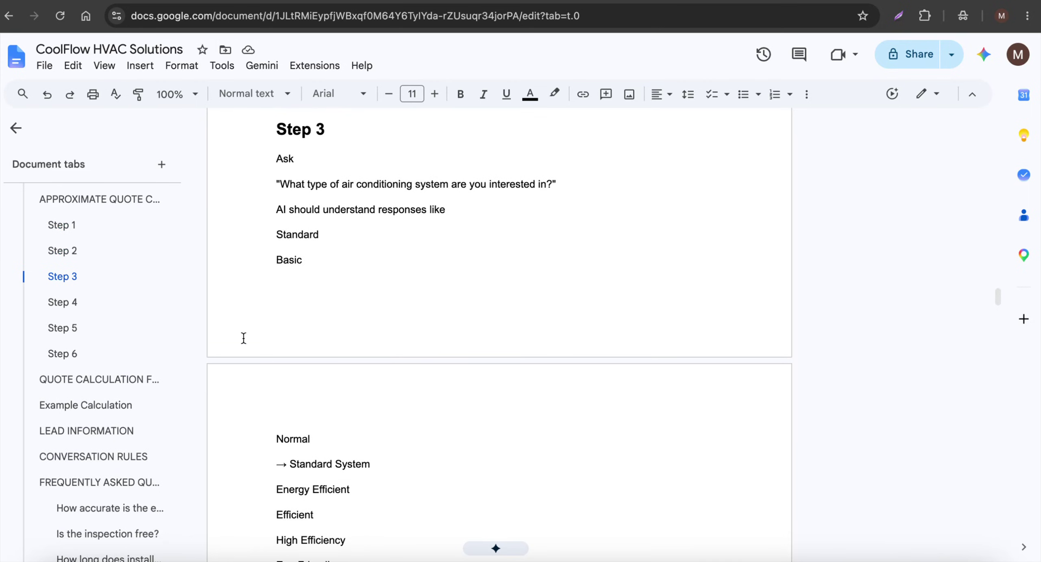
pyautogui.scroll(-2, 244, 360)
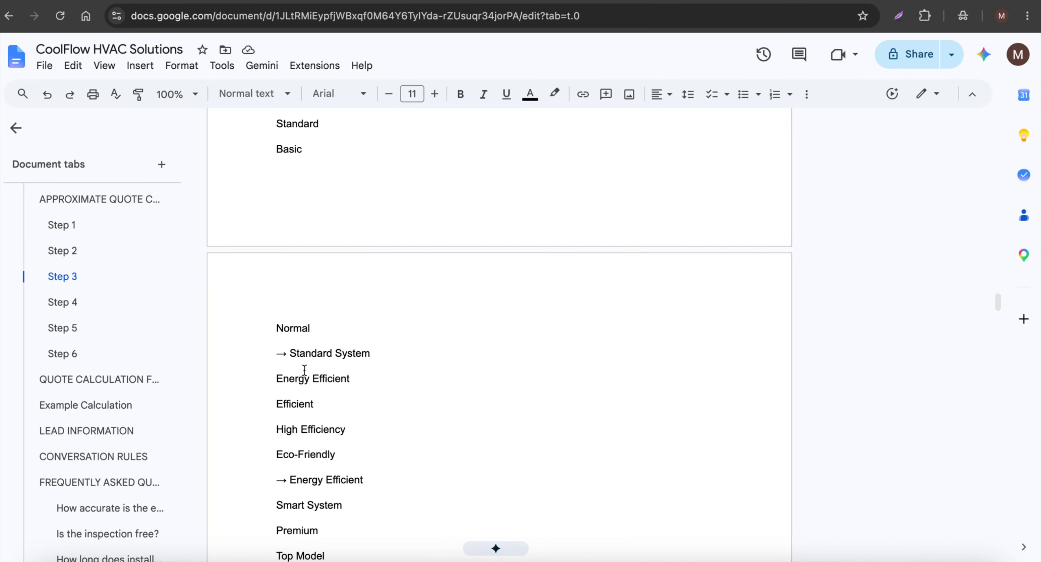
pyautogui.scroll(-2, 304, 369)
pyautogui.moveTo(262, 257); pyautogui.dragTo(432, 355)
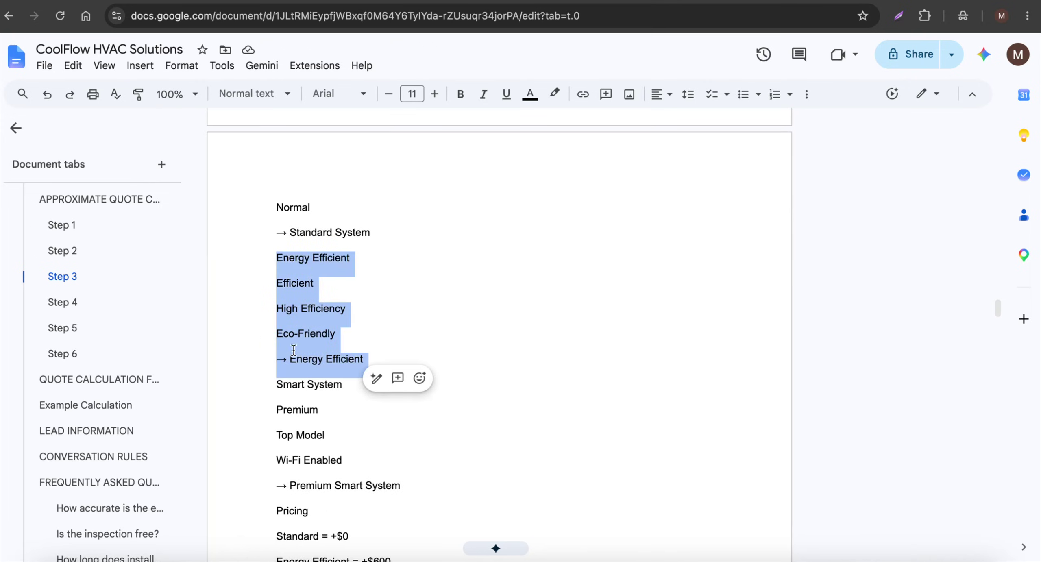
pyautogui.scroll(-2, 276, 410)
pyautogui.scroll(-4, 312, 391)
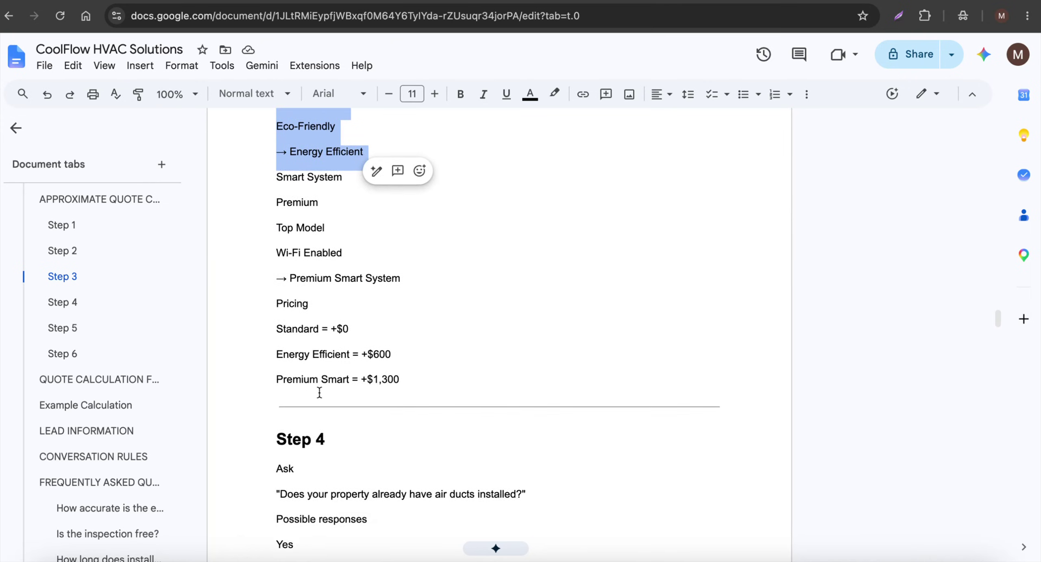
# Step: Read Steps 4 and 5 of the quote calculator, covering air duct and old unit removal questions with their pricing
pyautogui.moveTo(282, 358); pyautogui.dragTo(522, 360)
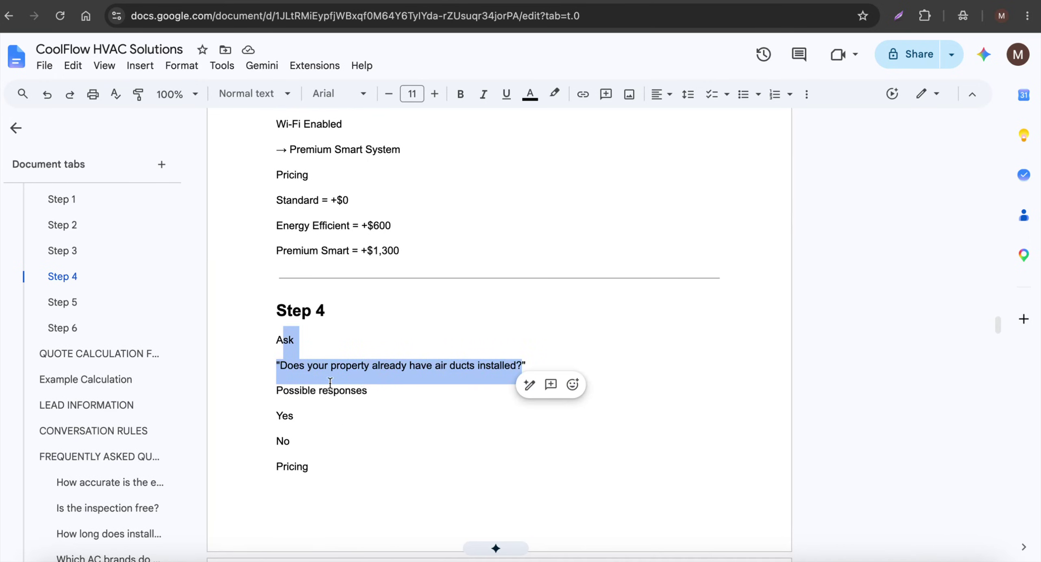
pyautogui.click(433, 401)
pyautogui.scroll(-3, 321, 354)
pyautogui.scroll(-3, 303, 339)
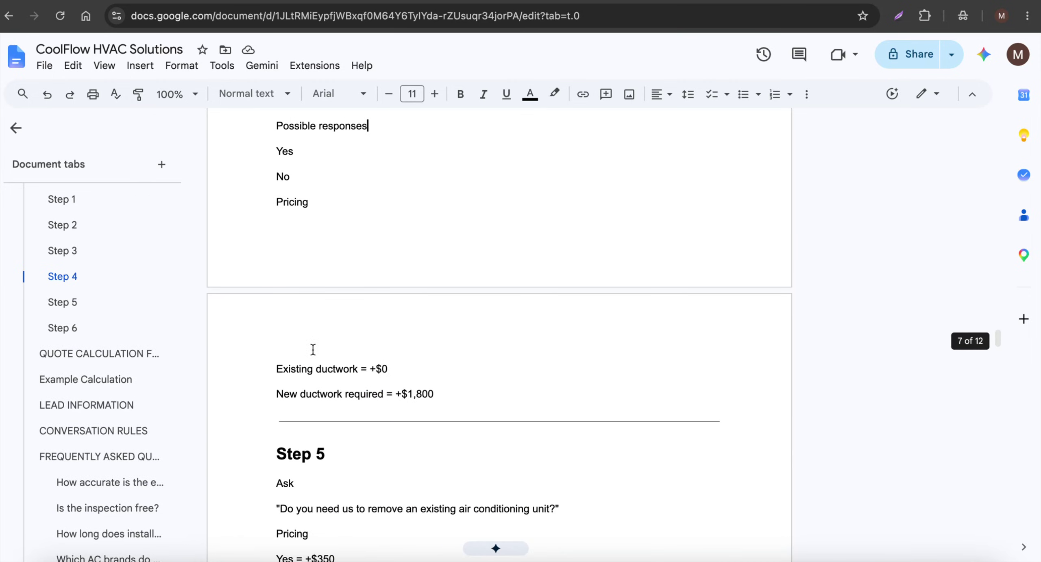
pyautogui.moveTo(468, 392); pyautogui.dragTo(279, 337)
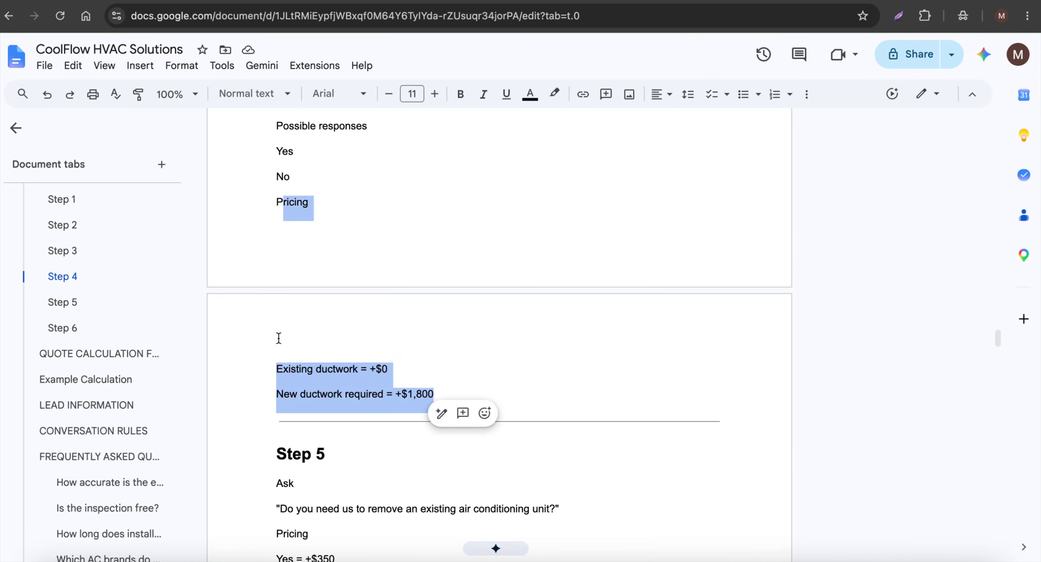
pyautogui.scroll(-4, 279, 338)
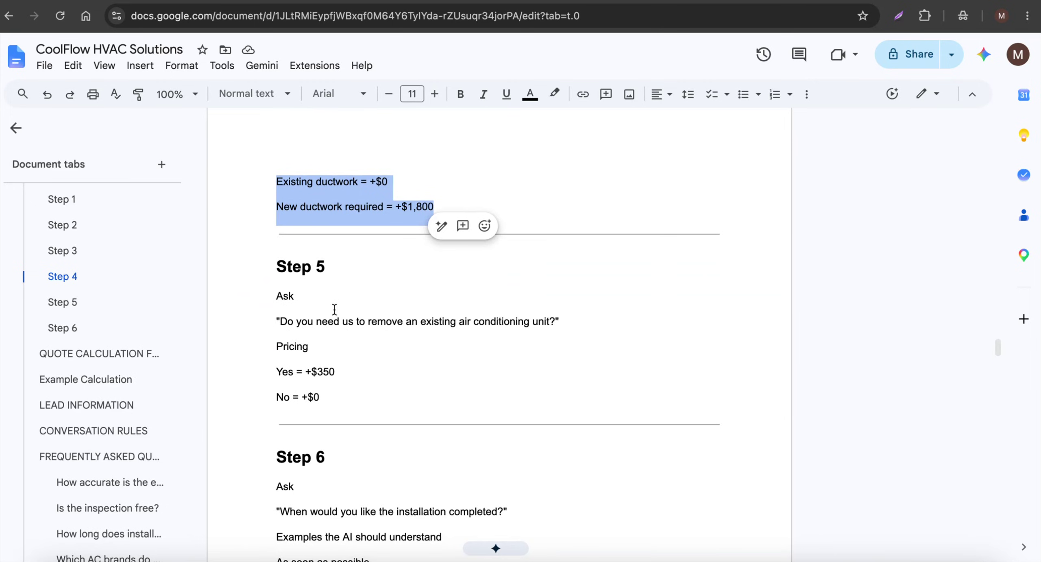
pyautogui.moveTo(310, 321); pyautogui.dragTo(297, 296)
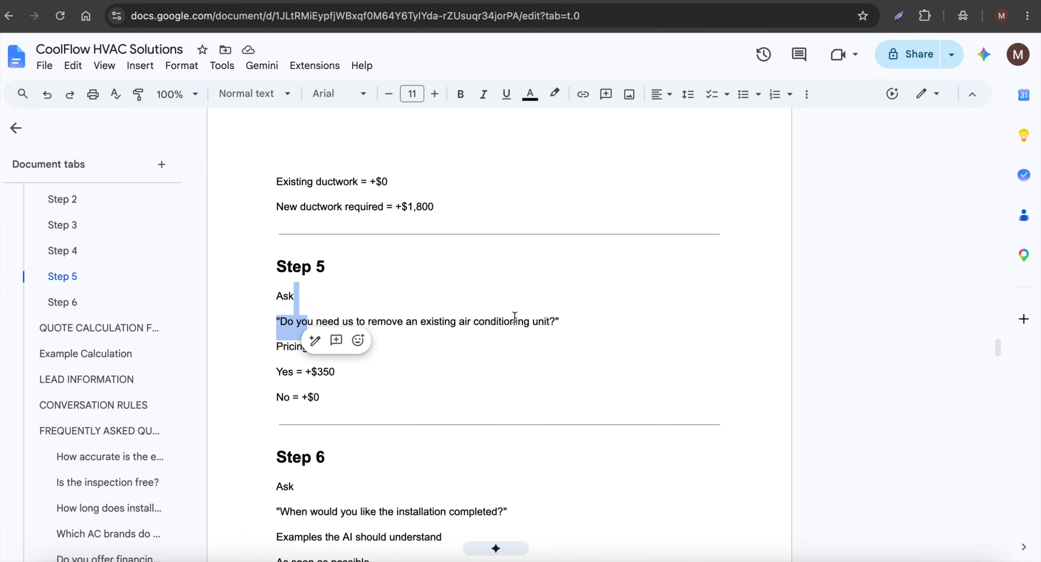
pyautogui.scroll(-2, 516, 316)
pyautogui.moveTo(362, 303); pyautogui.dragTo(310, 291)
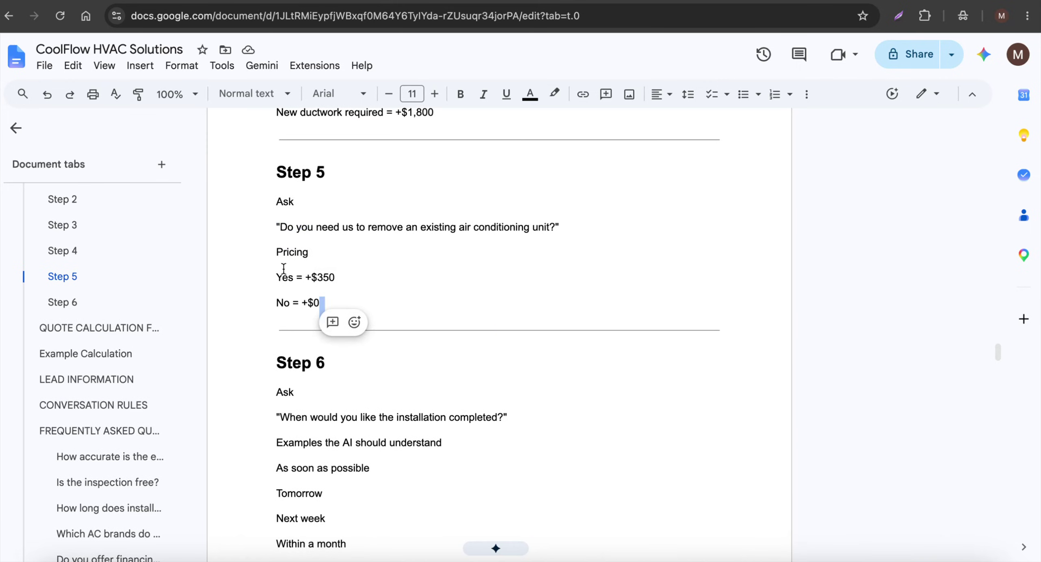
# Step: Read Step 6 of the quote calculator, covering the installation timing question, example responses and urgency pricing
pyautogui.scroll(-3, 315, 268)
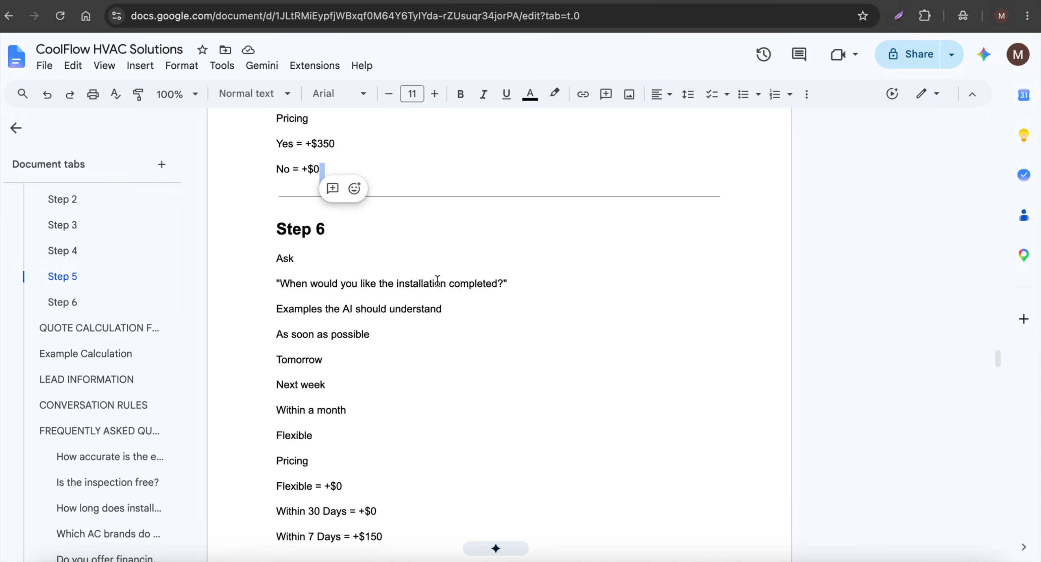
pyautogui.scroll(-3, 353, 296)
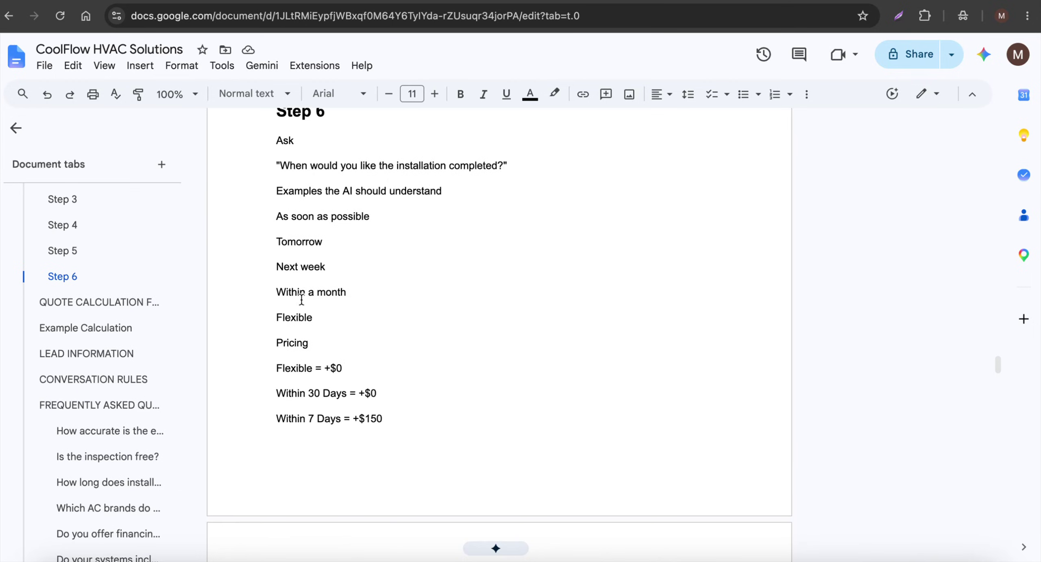
pyautogui.moveTo(259, 214); pyautogui.dragTo(425, 341)
pyautogui.scroll(-1, 294, 373)
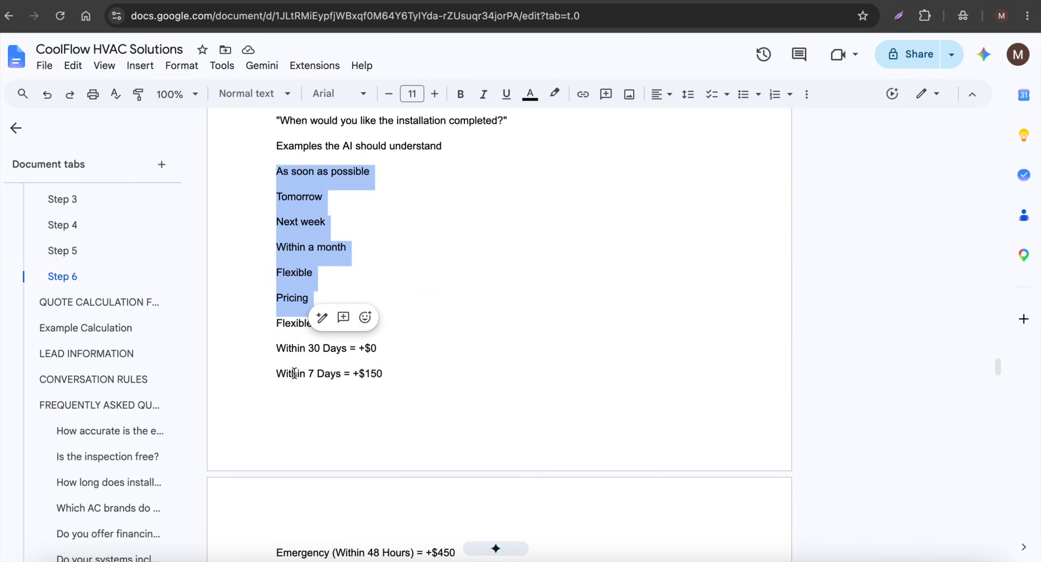
pyautogui.scroll(-6, 334, 372)
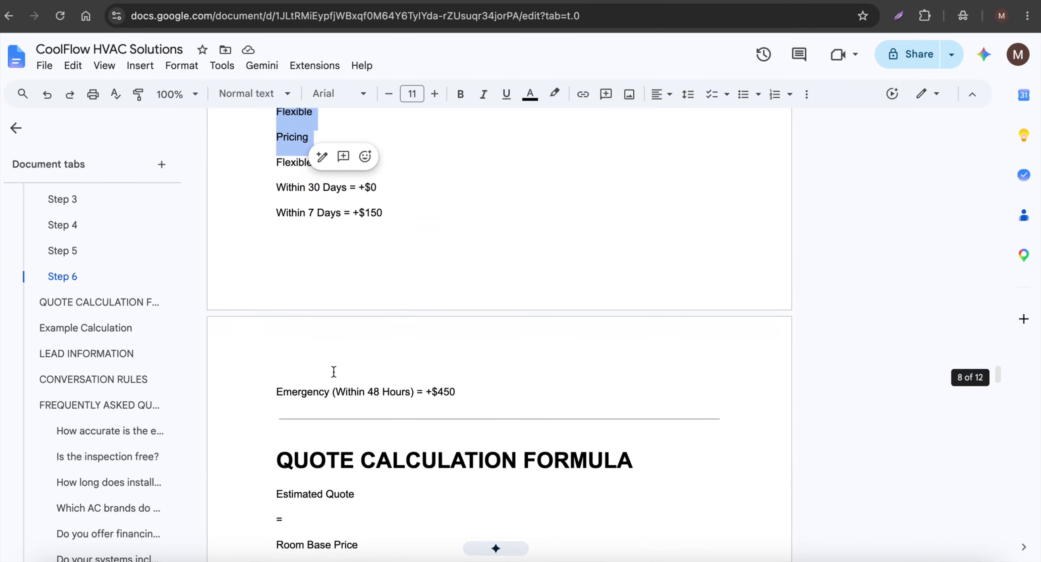
# Step: Examine the Quote Calculation Formula and follow the Example Calculation through to its estimated quote
pyautogui.scroll(-2, 334, 371)
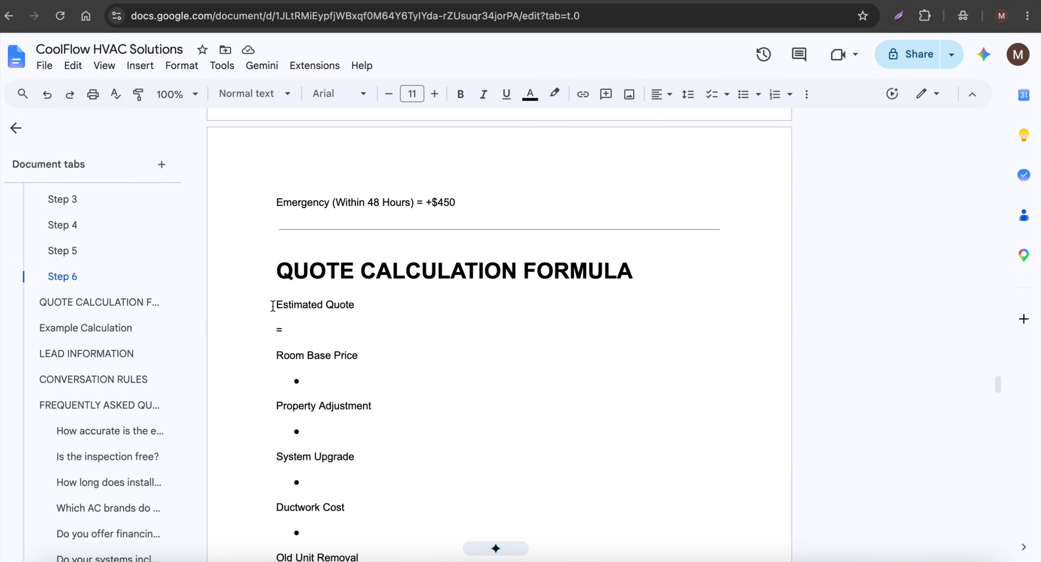
pyautogui.moveTo(274, 300); pyautogui.dragTo(354, 306)
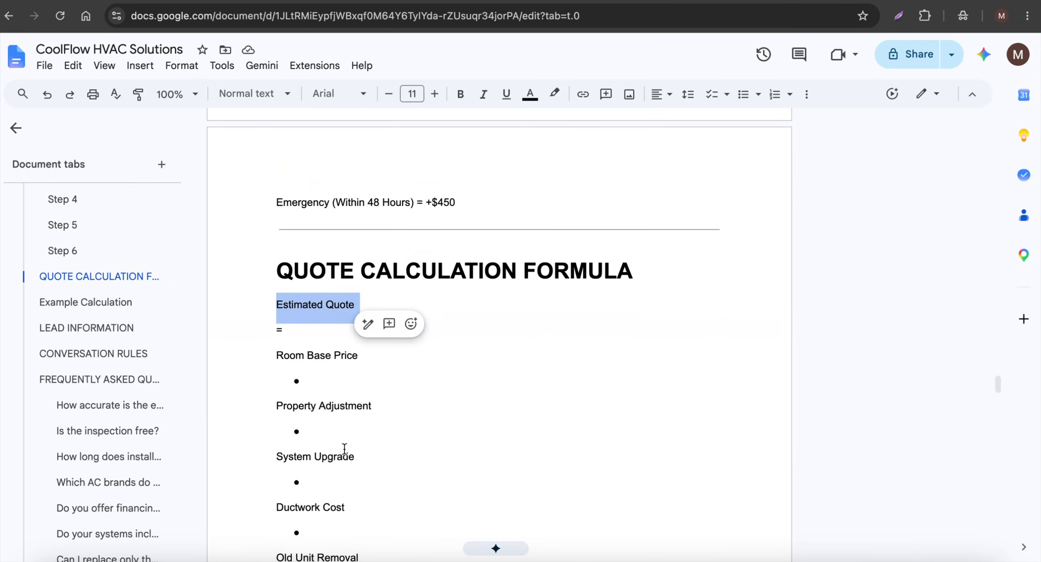
pyautogui.scroll(-3, 378, 363)
pyautogui.scroll(-3, 284, 368)
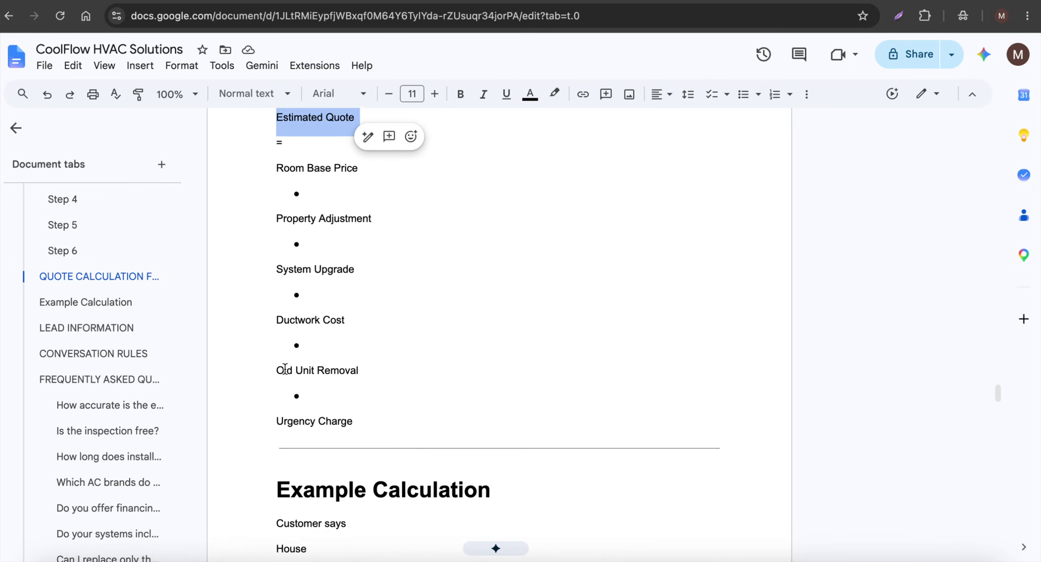
pyautogui.scroll(-5, 255, 384)
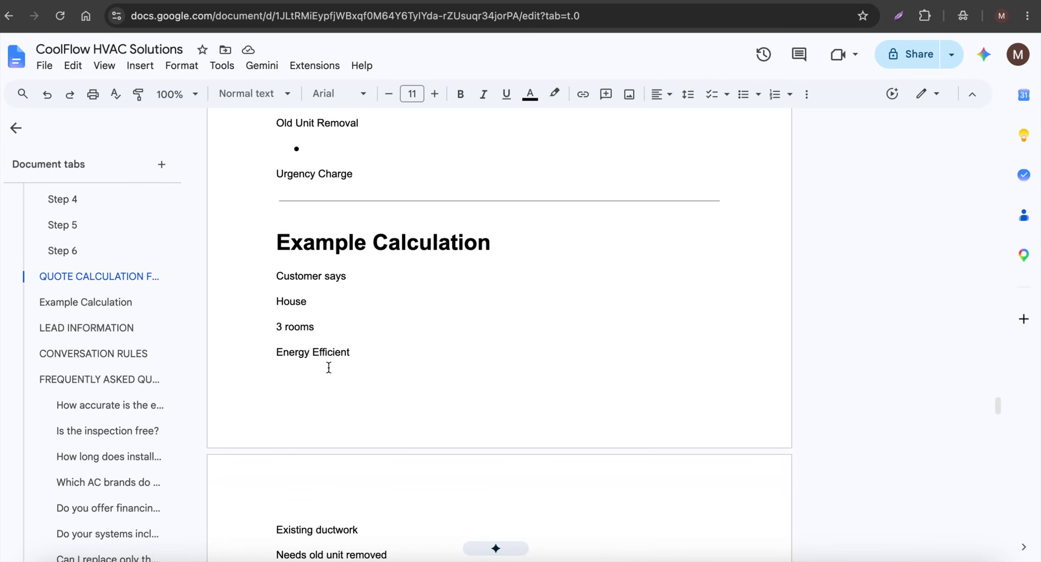
pyautogui.scroll(-4, 330, 366)
pyautogui.scroll(-3, 287, 349)
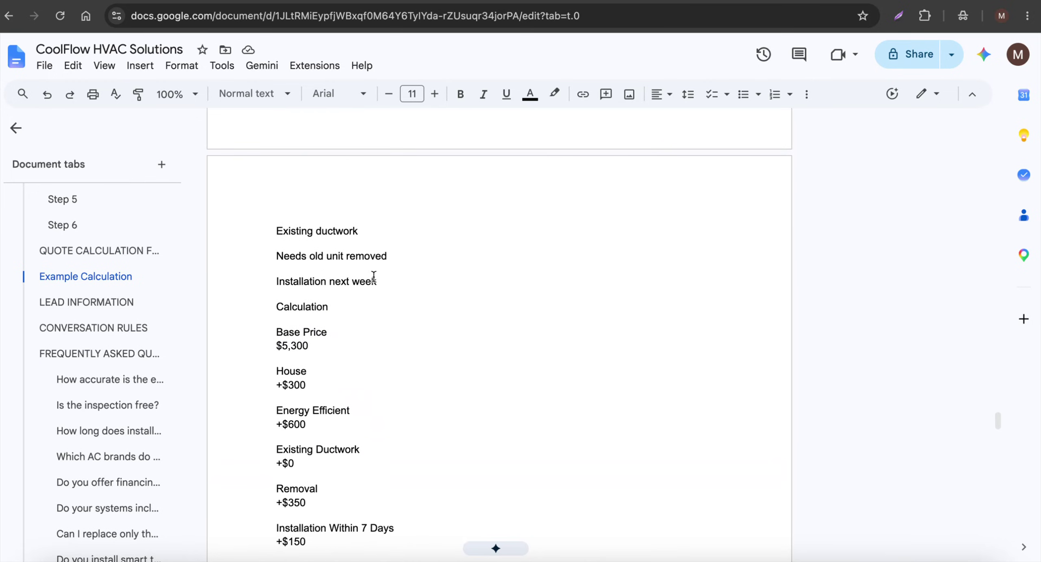
pyautogui.scroll(-7, 347, 412)
pyautogui.click(315, 318)
pyautogui.moveTo(316, 318); pyautogui.dragTo(260, 265)
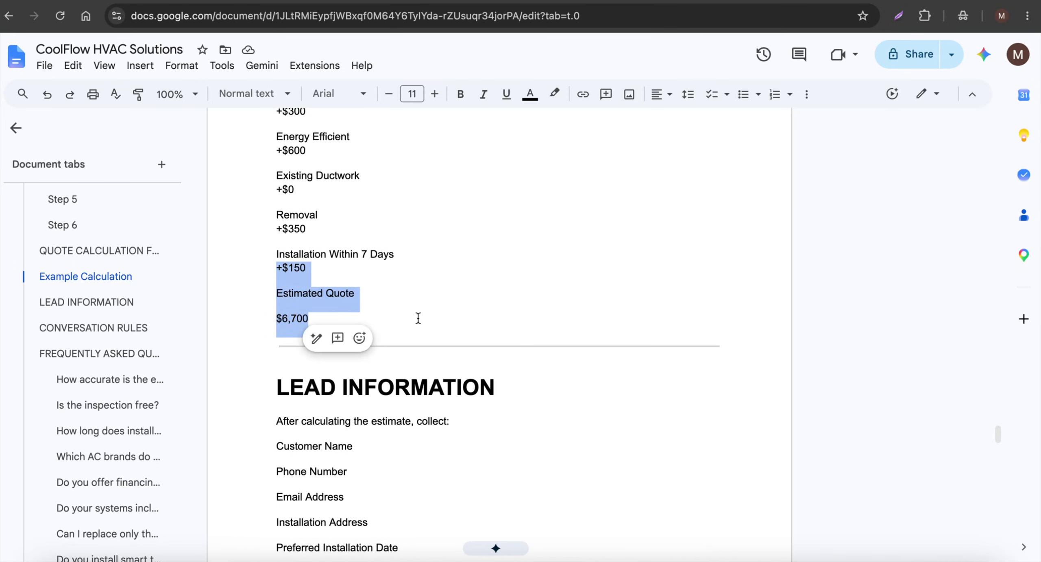
# Step: Skim the Lead Information and Conversation Rules sections down to the Frequently Asked Questions
pyautogui.scroll(-9, 416, 317)
pyautogui.scroll(3, 418, 318)
pyautogui.scroll(-12, 418, 318)
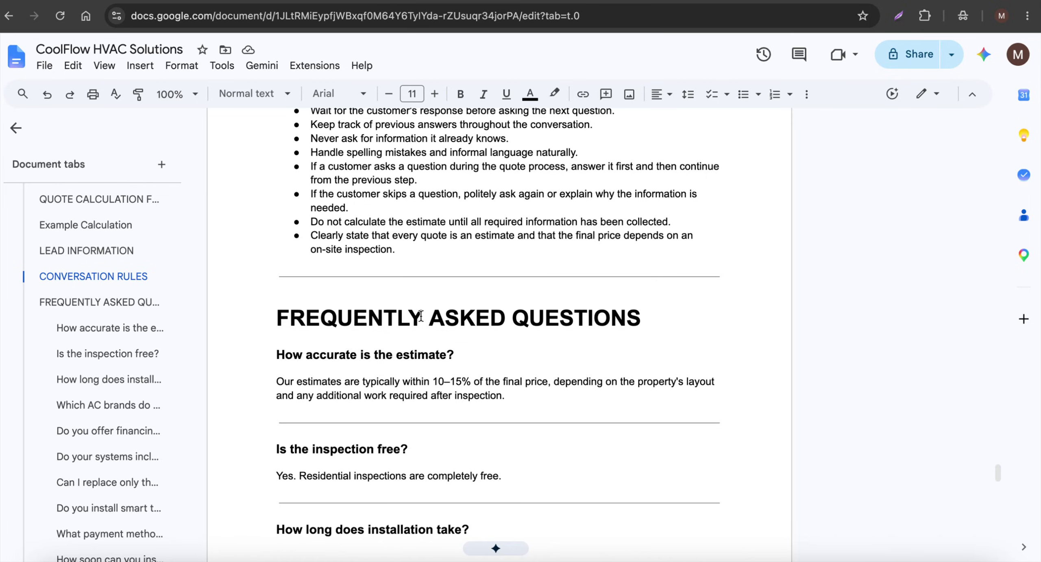
# Step: Read through the Frequently Asked Questions, Escalation Rules and AI Personality sections to the end of the document
pyautogui.scroll(-4, 436, 316)
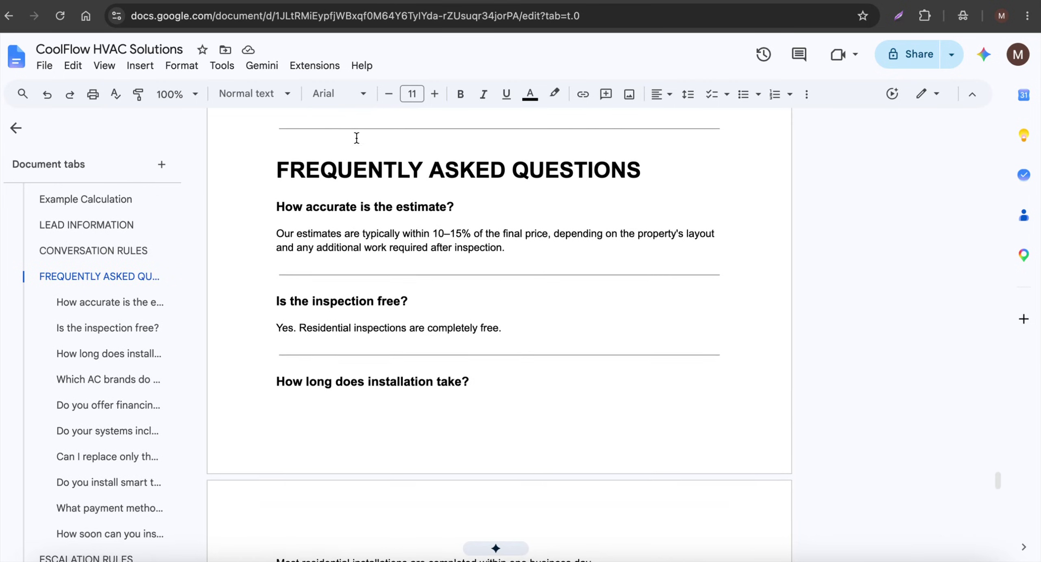
pyautogui.scroll(-20, 346, 234)
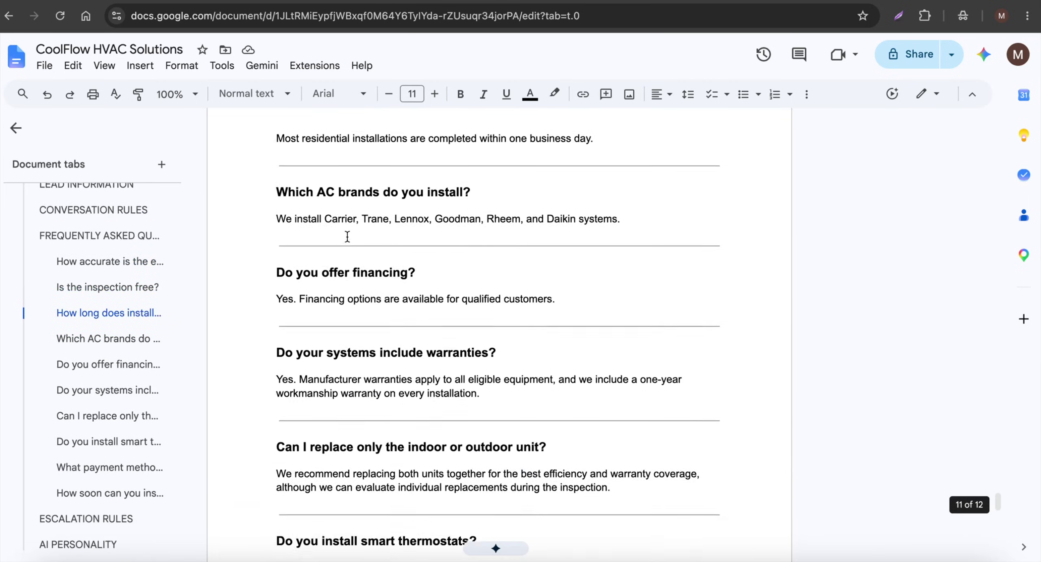
pyautogui.scroll(-10, 347, 236)
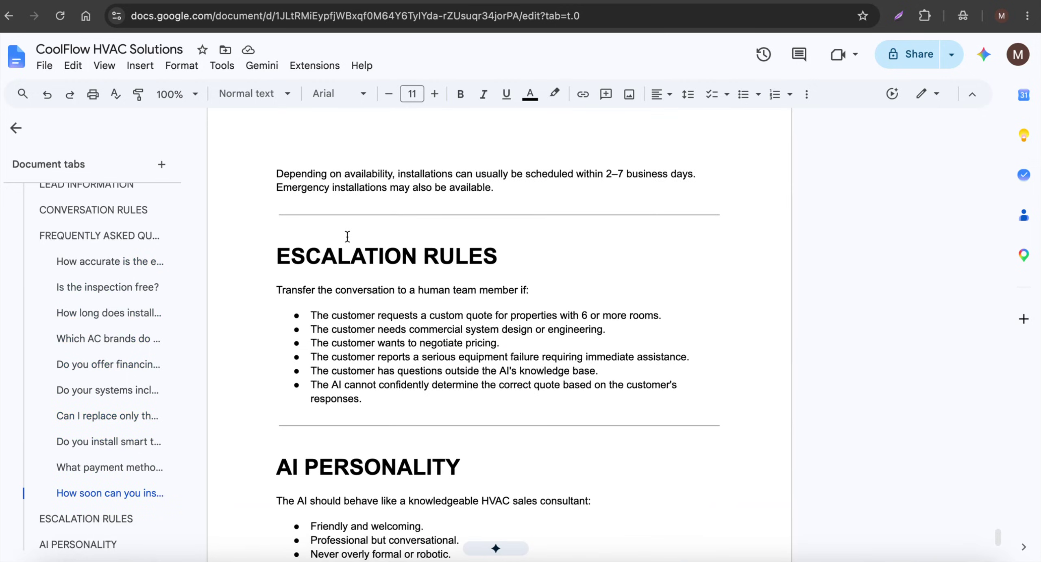
pyautogui.scroll(-1, 348, 236)
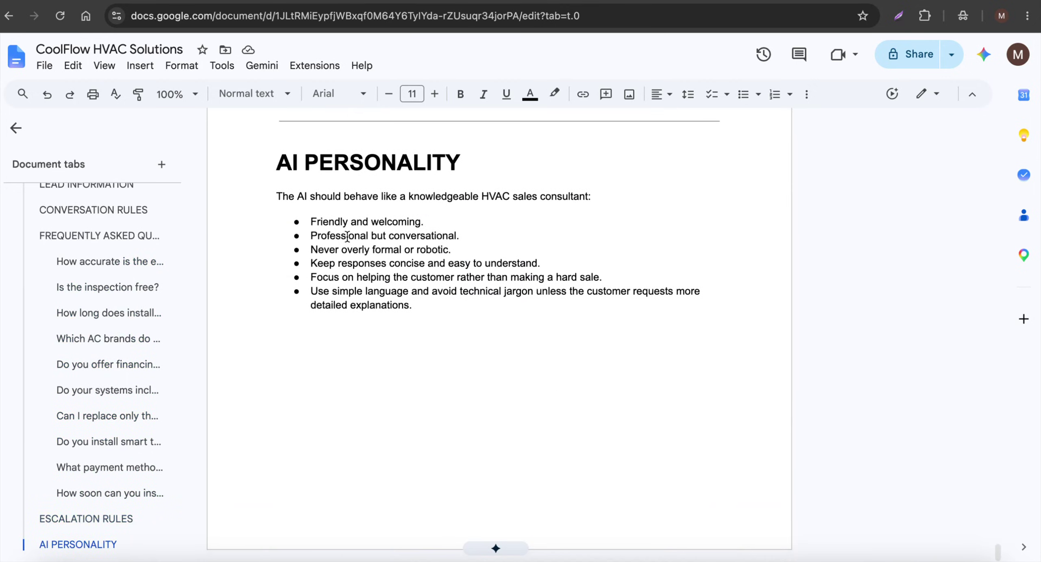
# Step: Copy the document's title and create a new AI agent with it in Chatic Media's AI Hub, named CoolFlow HVAC Solutions
pyautogui.scroll(20, 348, 237)
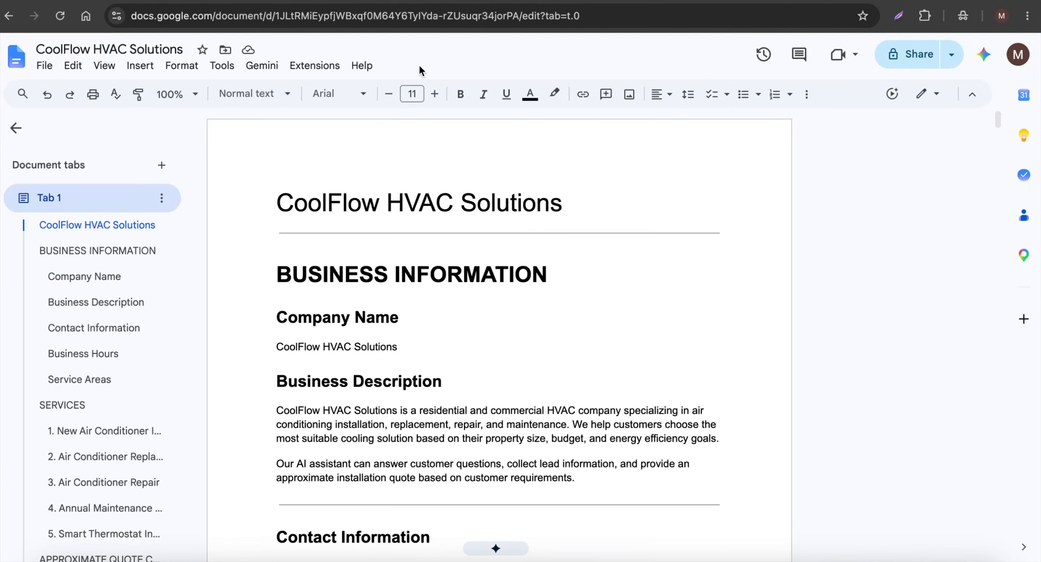
pyautogui.moveTo(268, 209); pyautogui.dragTo(579, 211)
pyautogui.hotkey('ctrl', 'c')
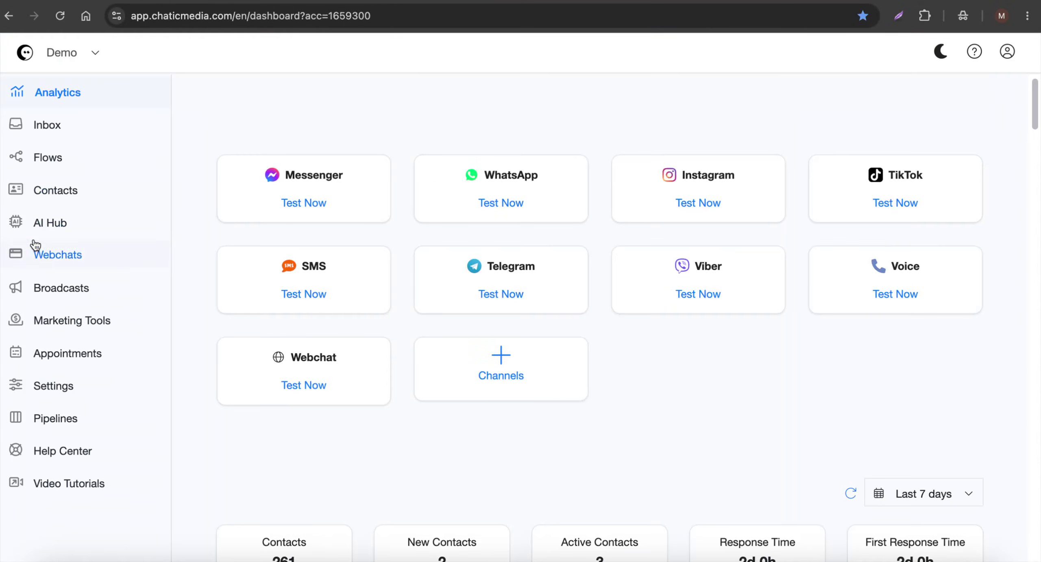
pyautogui.click(41, 224)
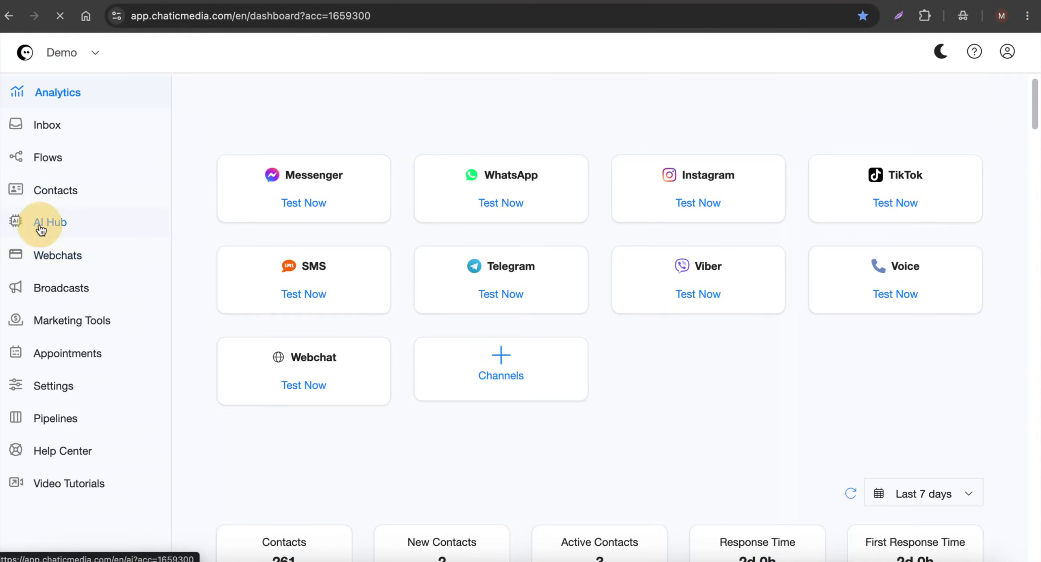
pyautogui.click(829, 211)
pyautogui.click(425, 124)
pyautogui.hotkey('ctrl', 'v')
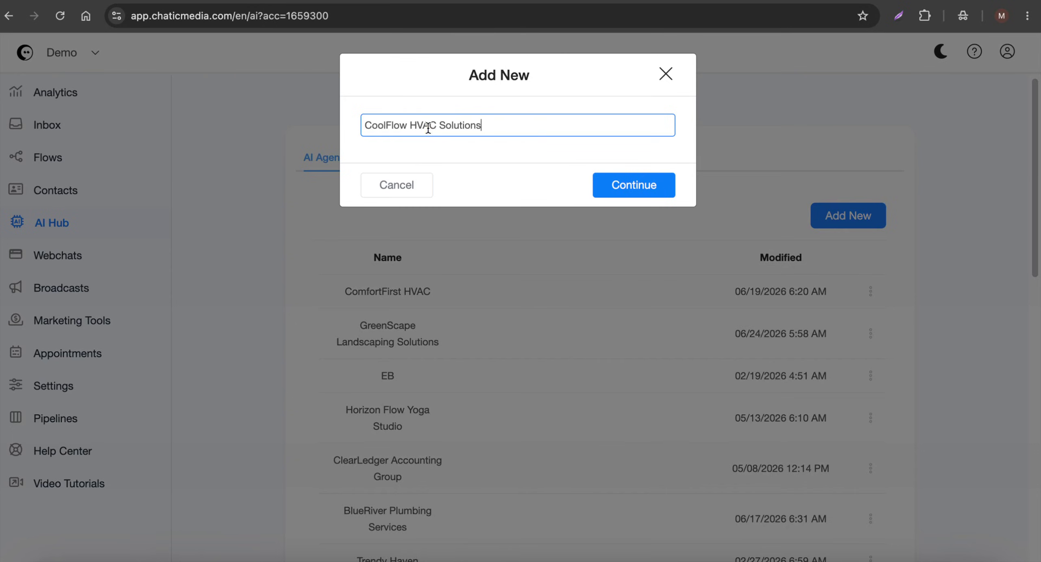
pyautogui.click(662, 184)
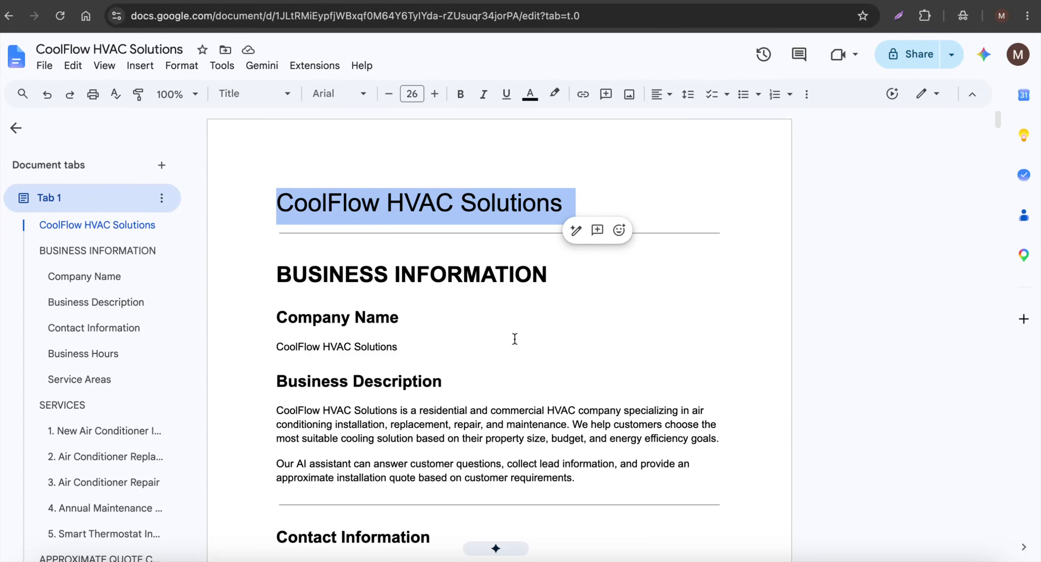
# Step: Copy the entire CoolFlow HVAC Solutions document from Google Docs into the new agent's system message, below the existing first line
pyautogui.hotkey('ctrl', 'a')
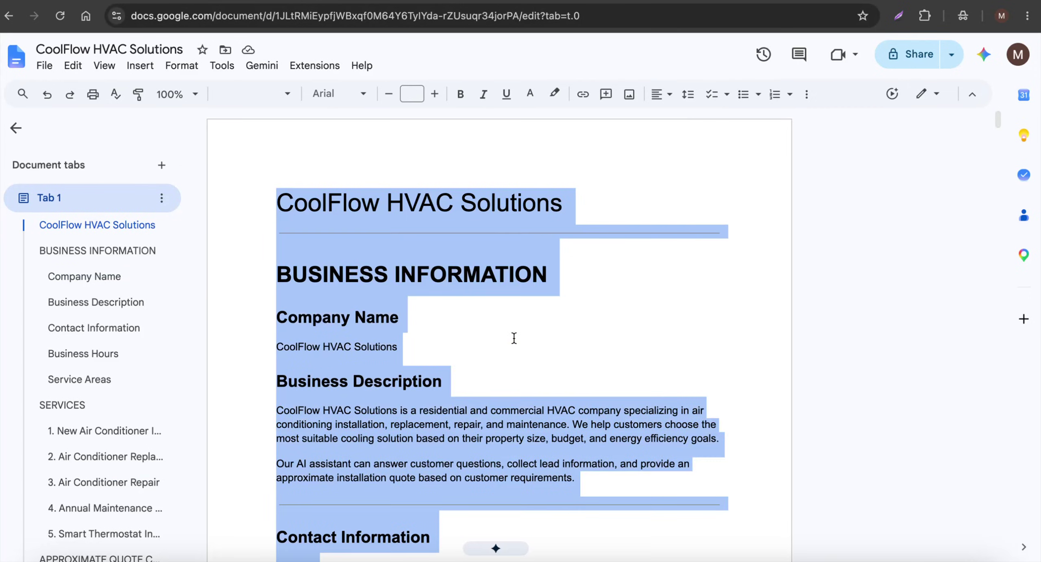
pyautogui.click(468, 4)
pyautogui.click(419, 197)
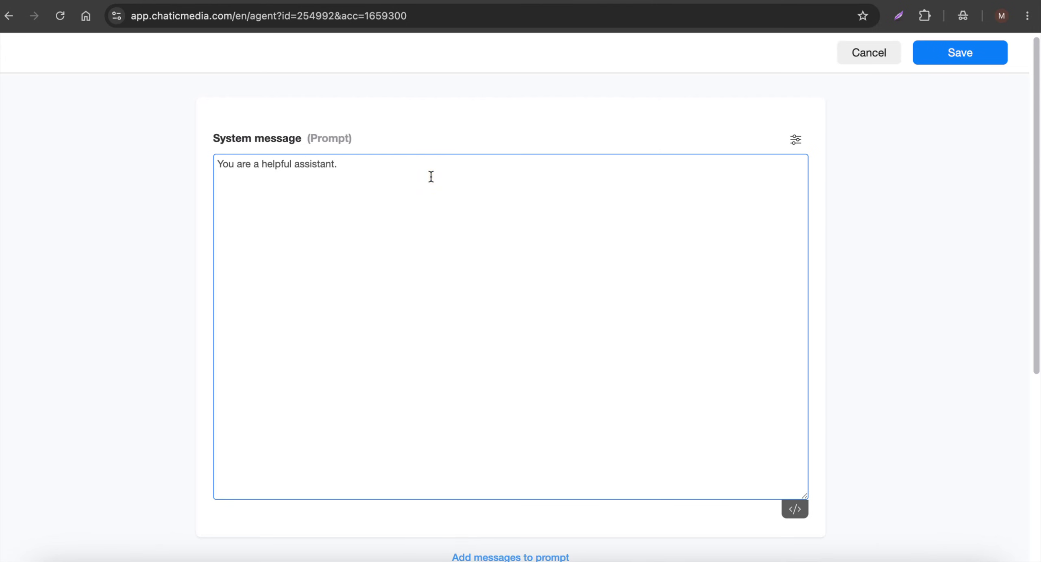
pyautogui.hotkey('ctrl', 'v')
# Step: Extend the prompt's opening line with "to CoolFlow HVAC Solutions" and an instruction to respond to customer's questions in just 1-2 sentences
pyautogui.scroll(20, 410, 197)
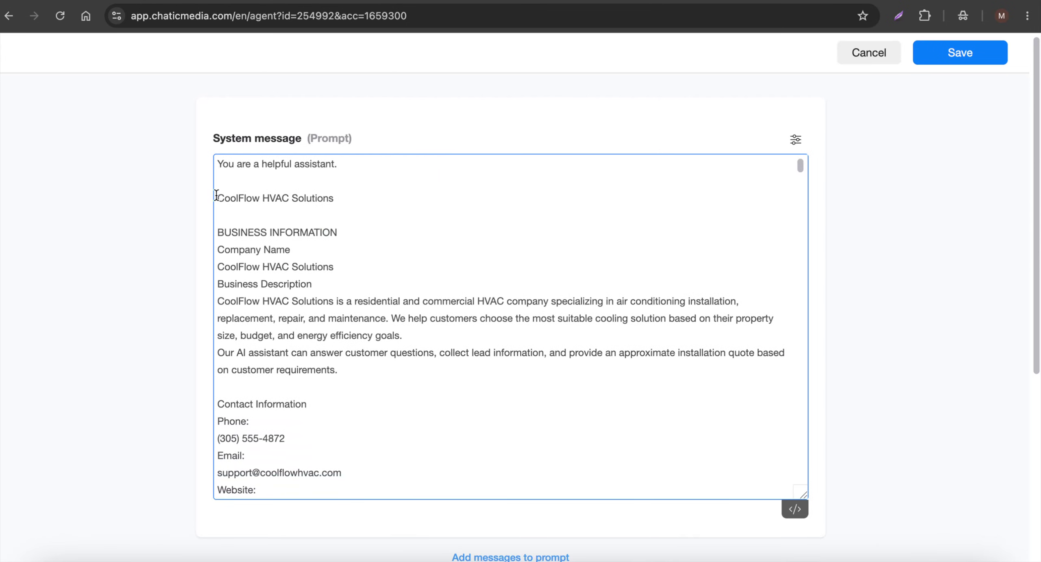
pyautogui.moveTo(216, 195); pyautogui.dragTo(395, 195)
pyautogui.hotkey('ctrl', 'c')
pyautogui.click(339, 163)
pyautogui.write('to')
pyautogui.hotkey('ctrl', 'v')
pyautogui.write('Respond to customer')
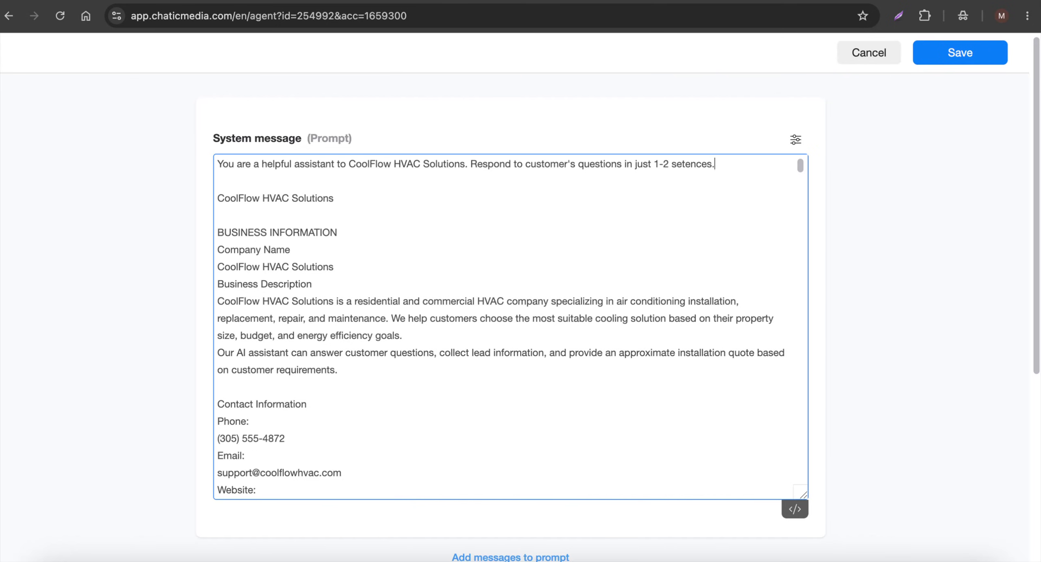
# Step: Look over the end of the prompt and the OpenAI and Gemini model choices in the agent's model settings
pyautogui.scroll(-20, 413, 302)
pyautogui.scroll(1, 421, 304)
pyautogui.click(795, 139)
pyautogui.click(745, 199)
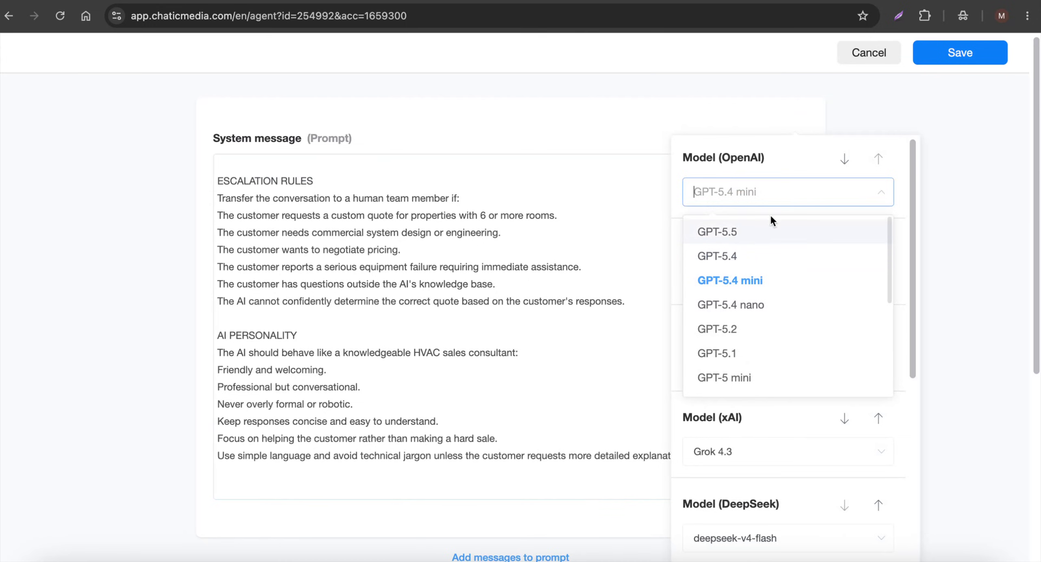
pyautogui.click(775, 201)
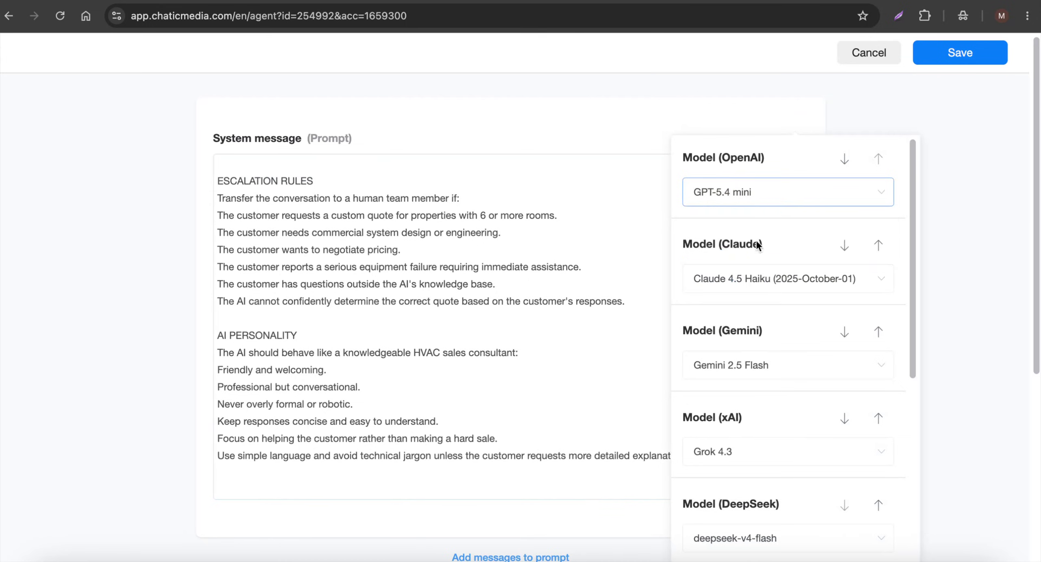
pyautogui.click(759, 361)
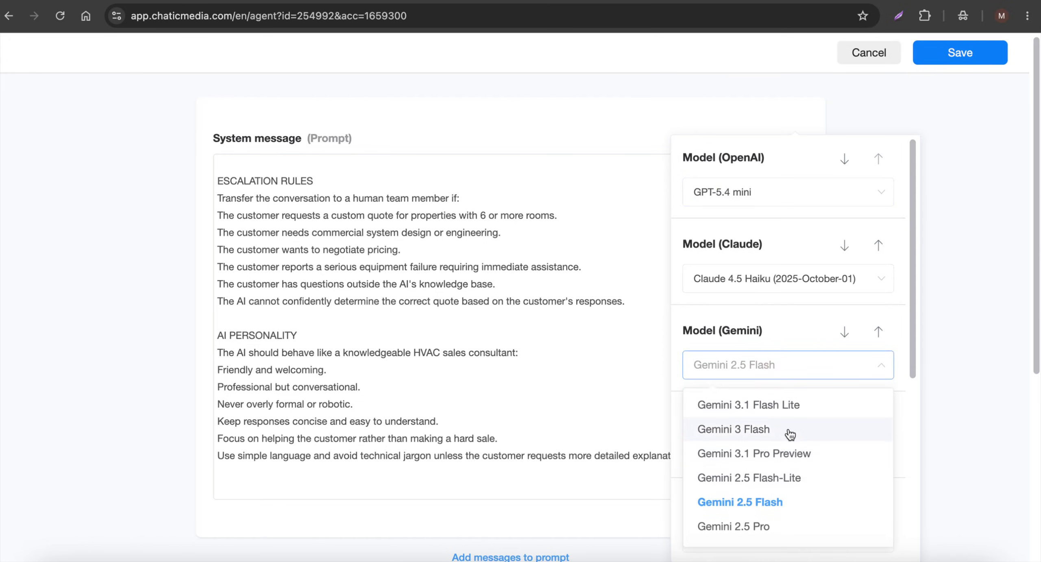
pyautogui.click(779, 364)
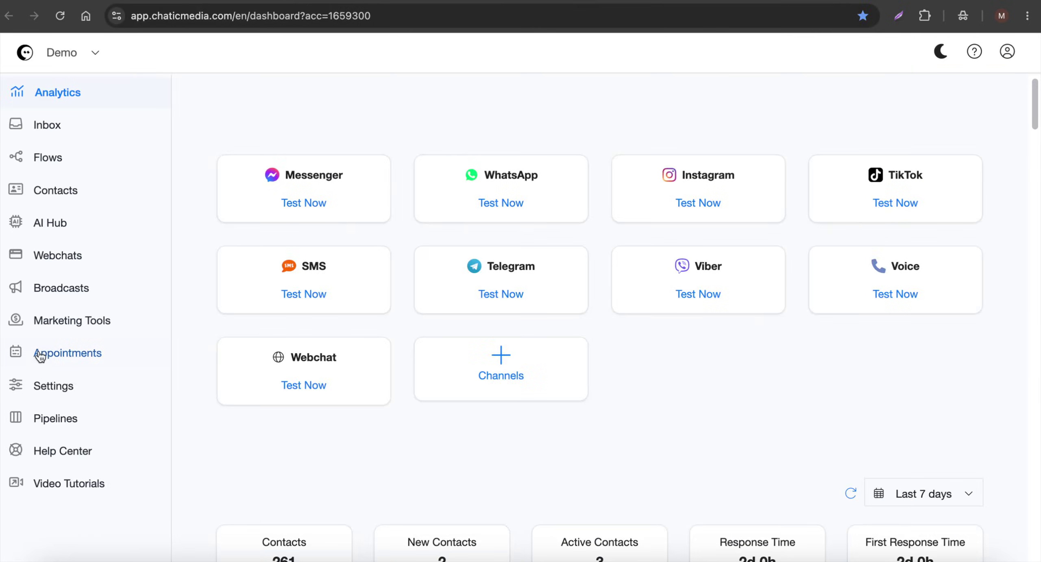
# Step: Check the AI provider integrations in the account settings, viewing the OpenAI ChatGPT connection options
pyautogui.click(61, 387)
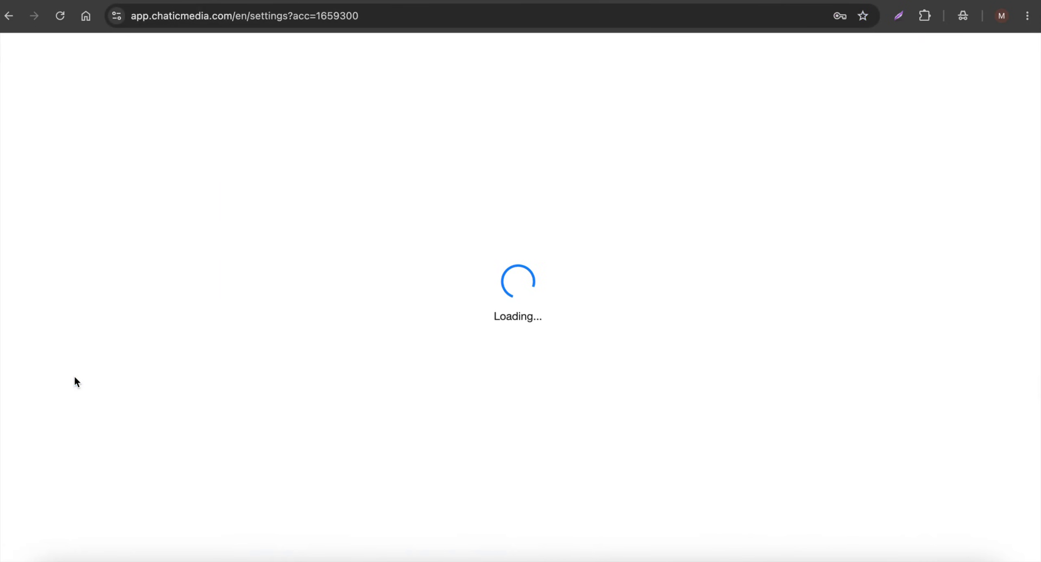
pyautogui.click(436, 171)
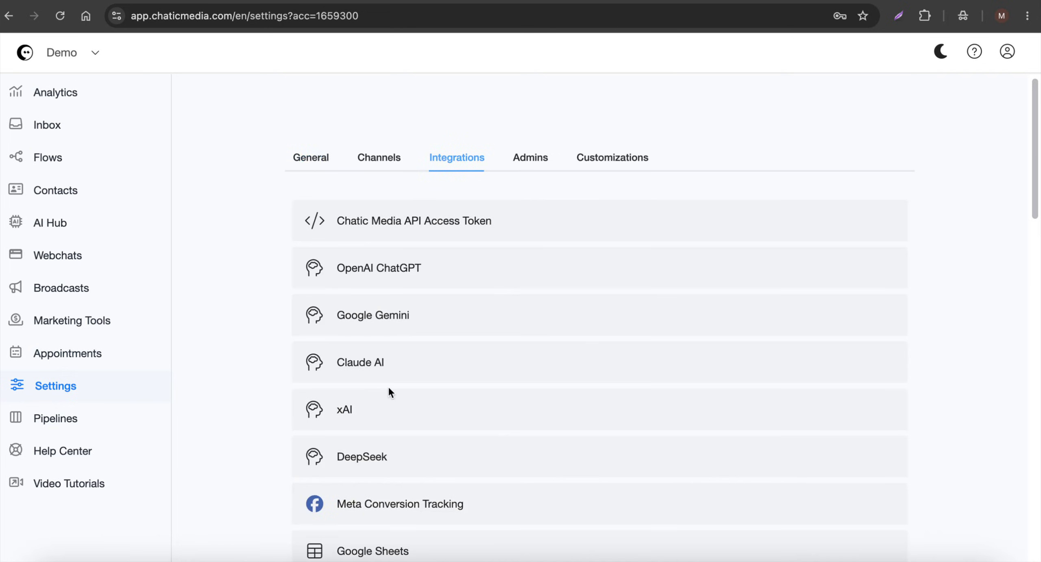
pyautogui.click(468, 280)
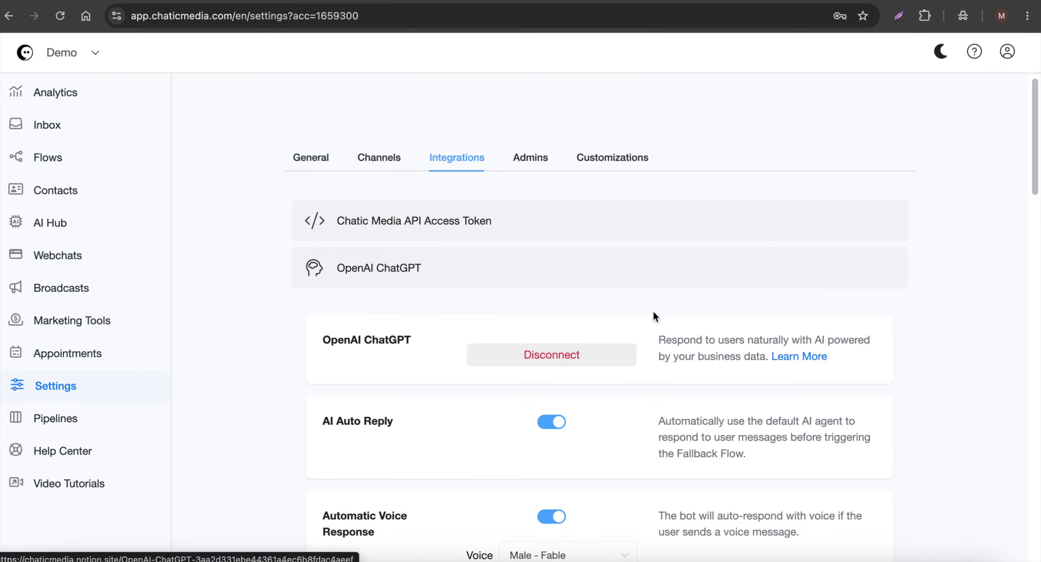
pyautogui.click(406, 286)
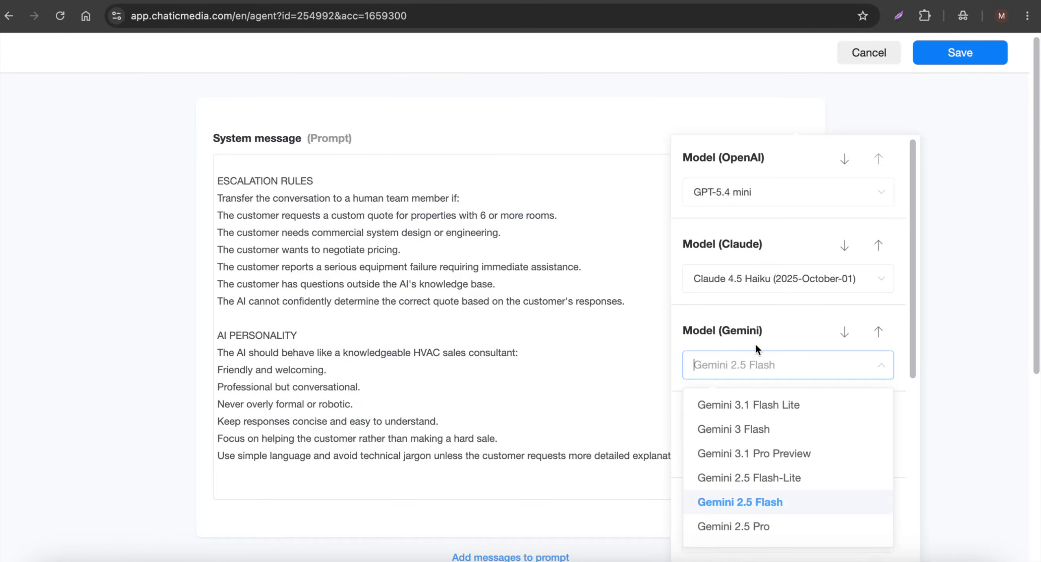
# Step: Set the agent's OpenAI model to GPT-5.4, look over the remaining model settings and save the agent
pyautogui.click(759, 360)
pyautogui.click(764, 195)
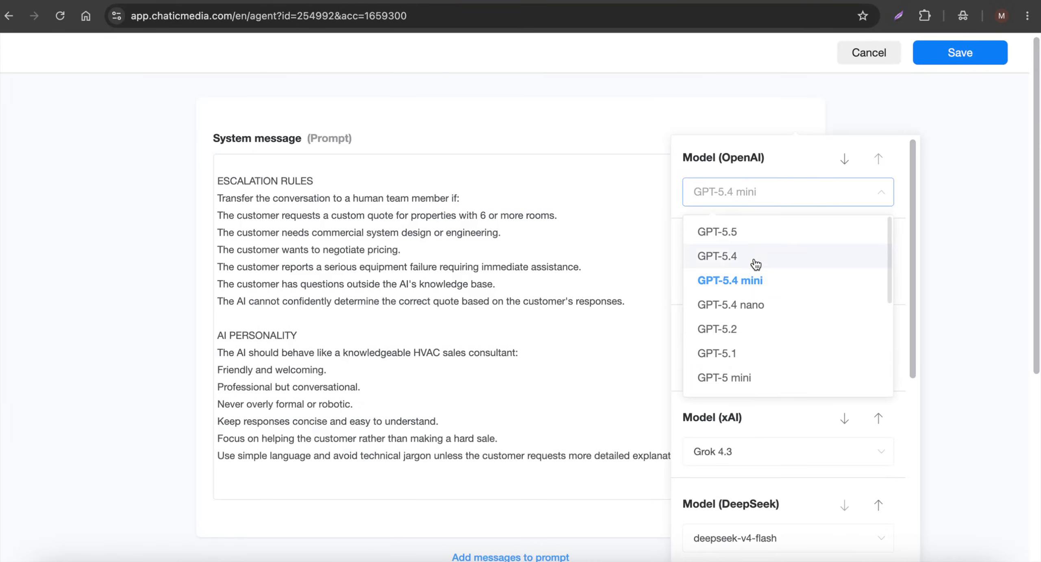
pyautogui.click(753, 260)
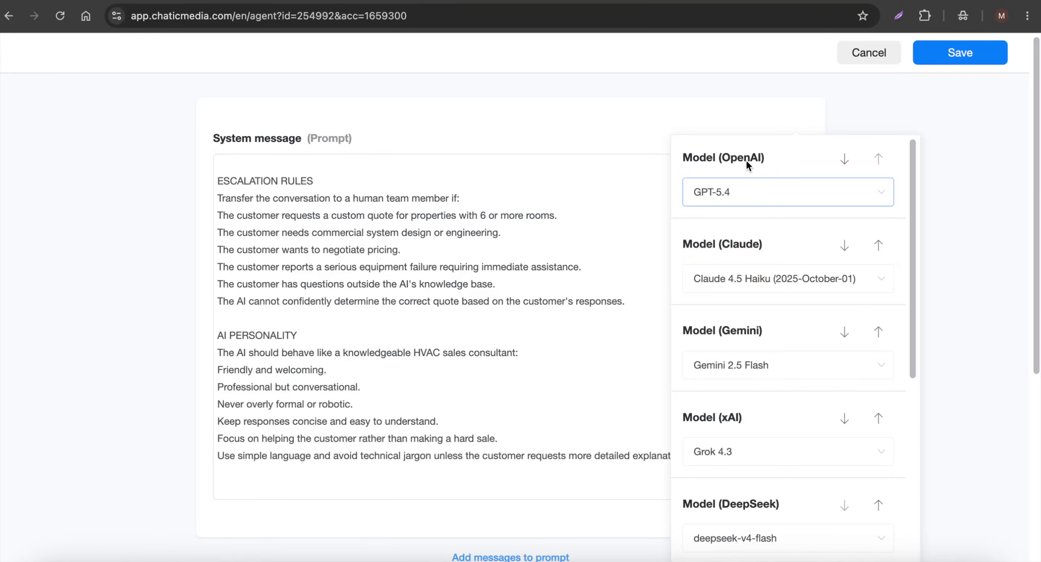
pyautogui.scroll(-8, 776, 321)
pyautogui.scroll(1, 776, 320)
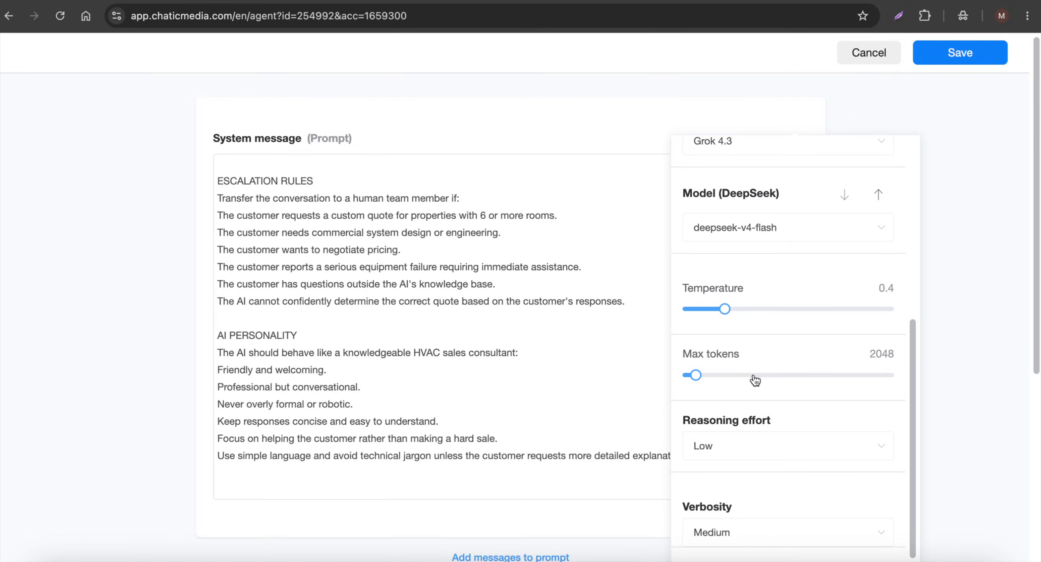
pyautogui.click(966, 216)
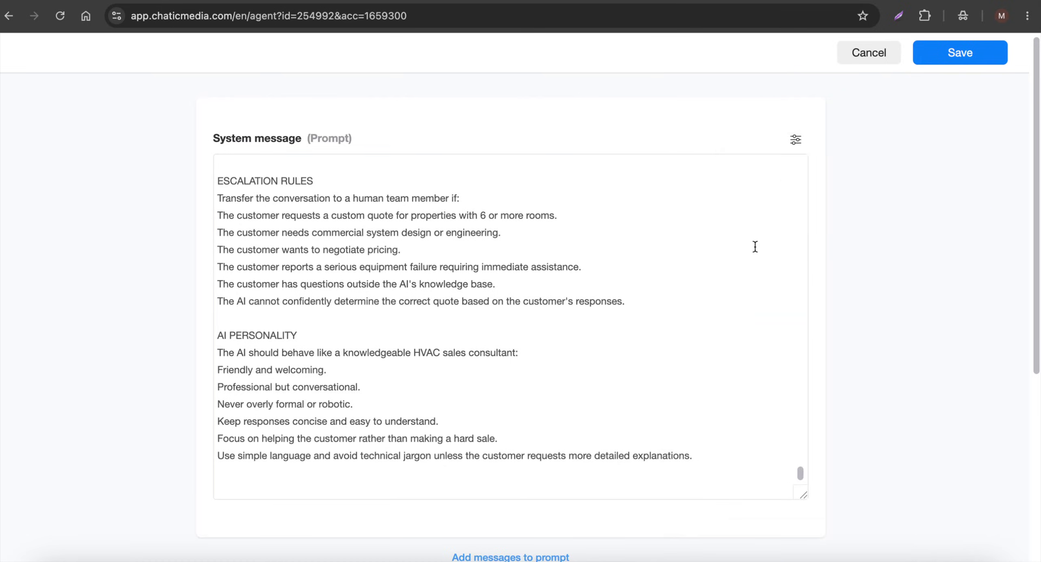
pyautogui.click(970, 57)
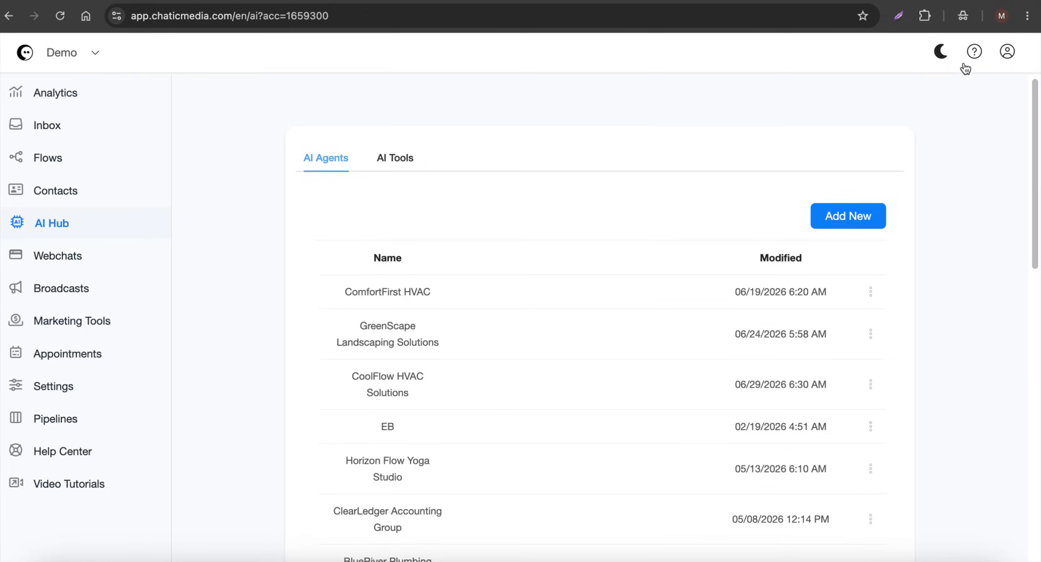
# Step: Make the CoolFlow HVAC Solutions agent the default agent and go to the Analytics dashboard
pyautogui.click(871, 384)
pyautogui.click(842, 265)
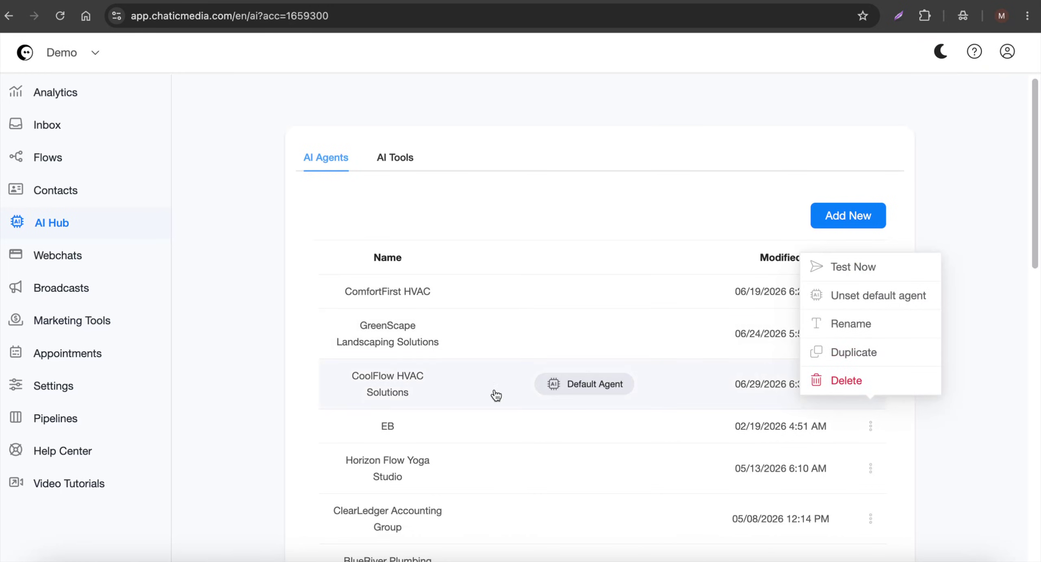
pyautogui.click(67, 95)
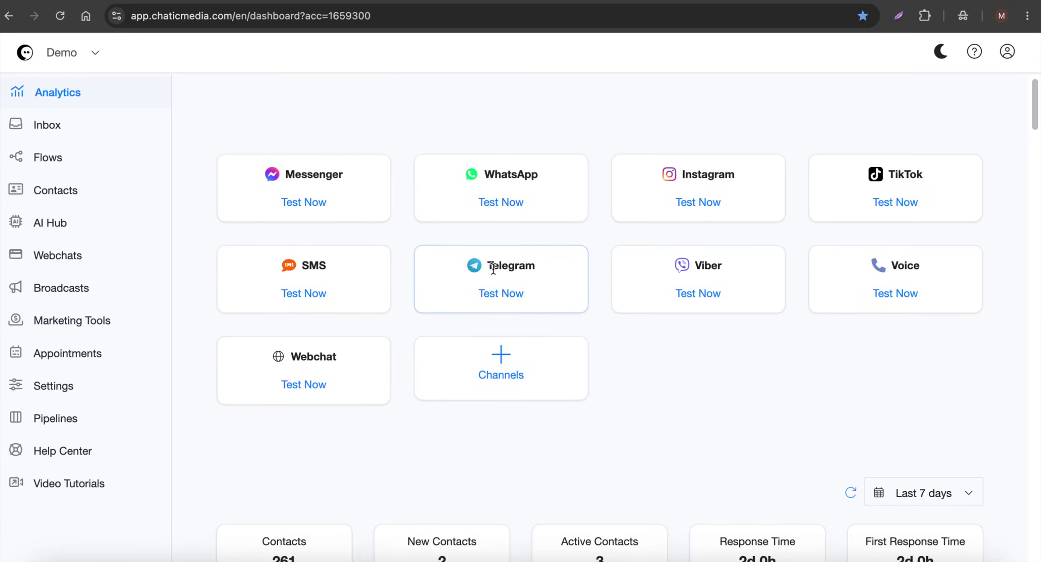
# Step: Review the Bot reply delay description and options in the general settings, keep None, and return to the Analytics dashboard
pyautogui.click(48, 394)
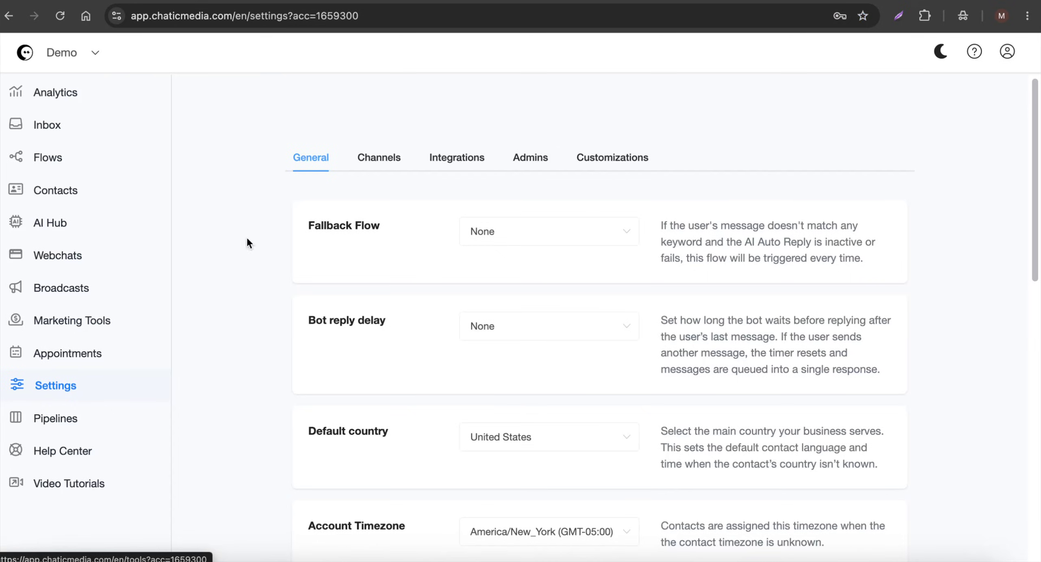
pyautogui.moveTo(305, 321); pyautogui.dragTo(424, 320)
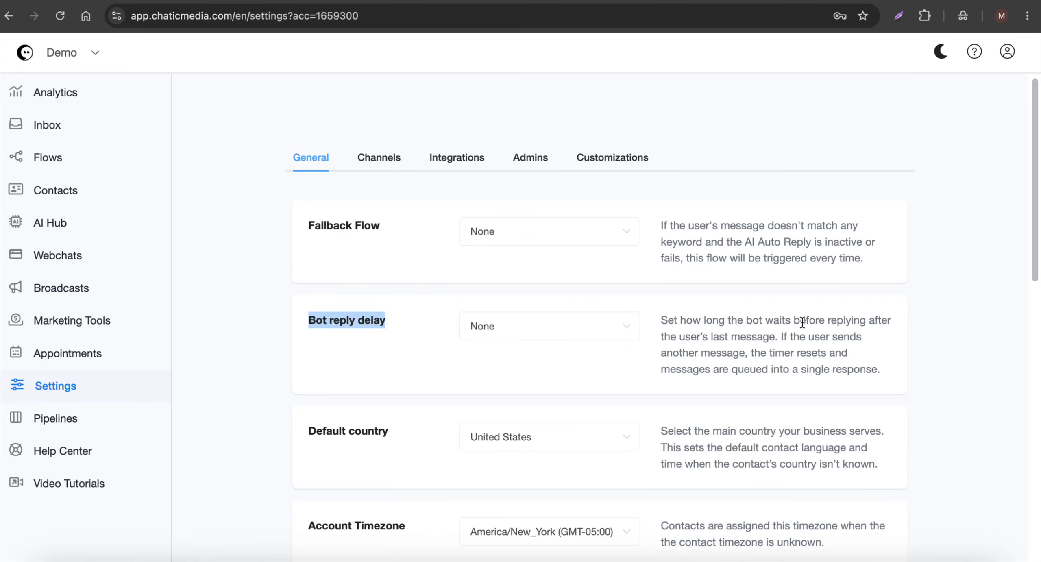
pyautogui.click(820, 340)
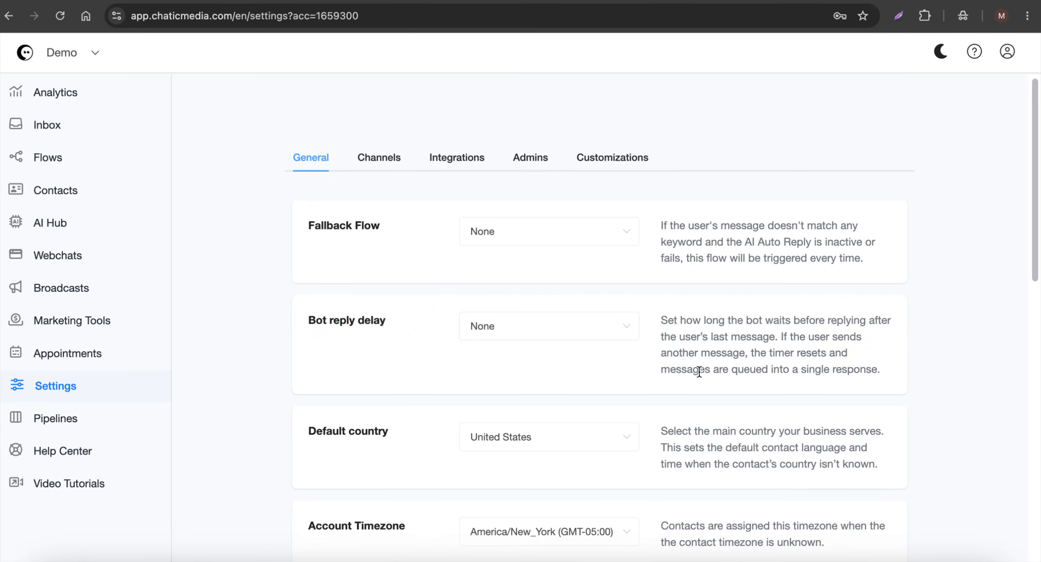
pyautogui.moveTo(701, 370); pyautogui.dragTo(884, 370)
pyautogui.click(560, 341)
pyautogui.scroll(-3, 548, 425)
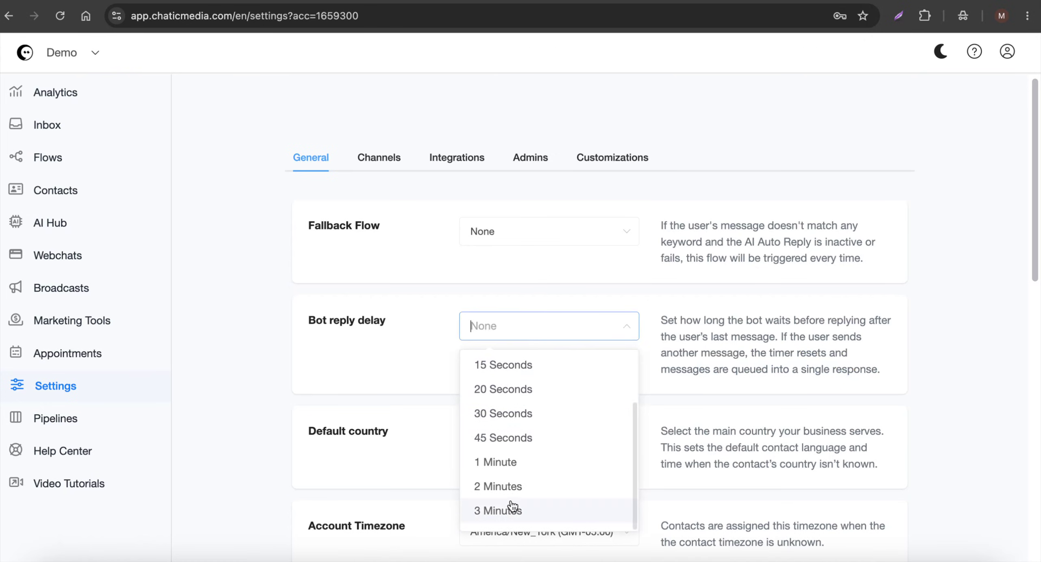
pyautogui.scroll(3, 524, 466)
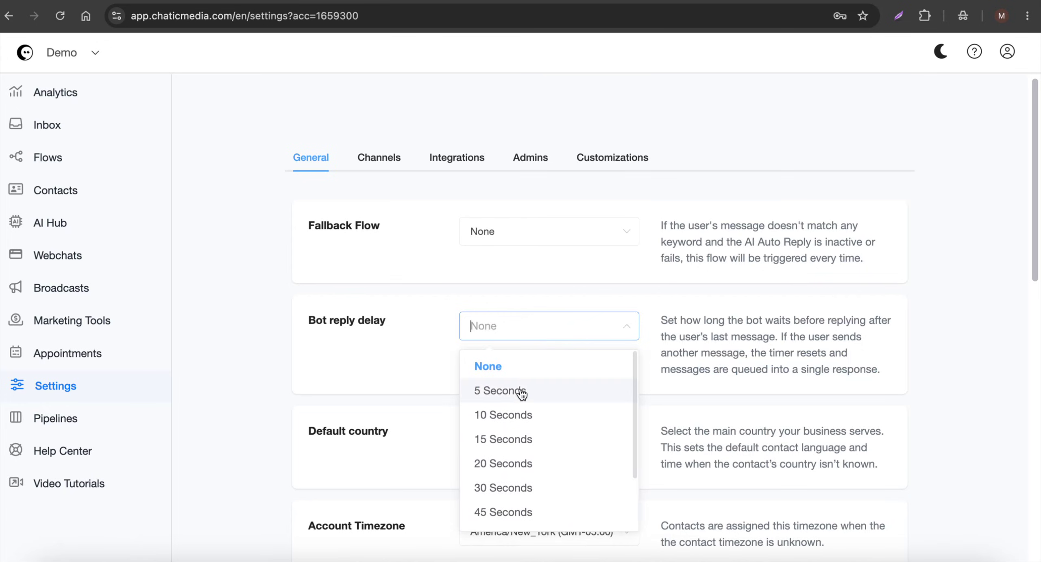
pyautogui.click(516, 370)
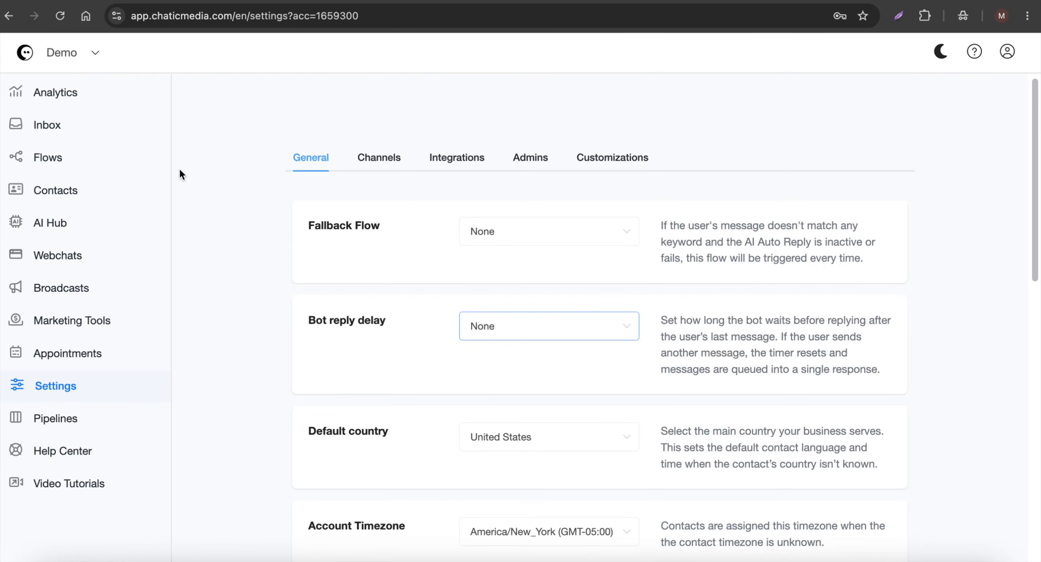
pyautogui.click(60, 93)
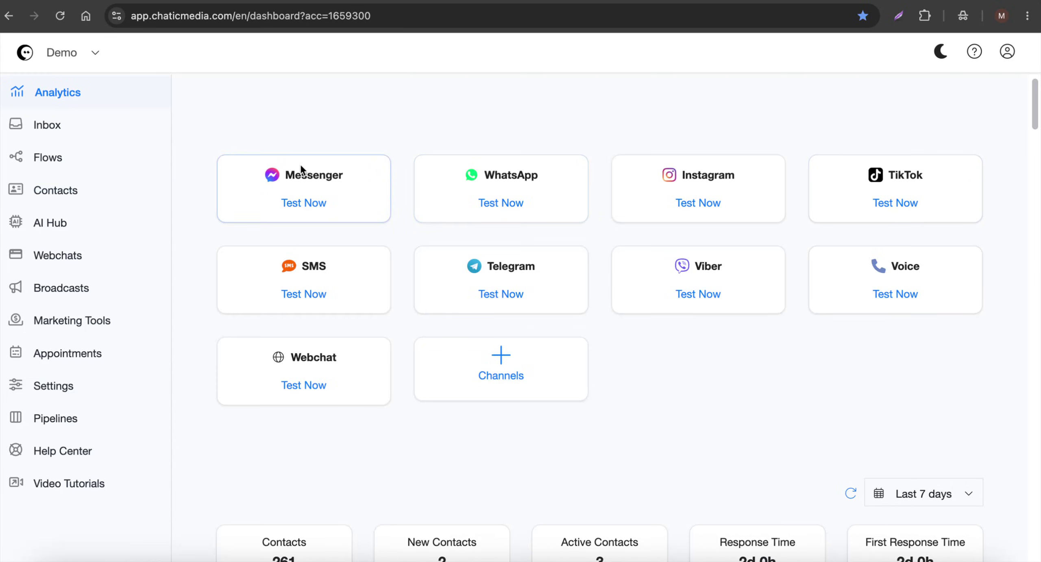
# Step: Review the agent's system message down to the Service Areas list and ask the WhatsApp Demo bot "What areas do you serve"
pyautogui.click(80, 230)
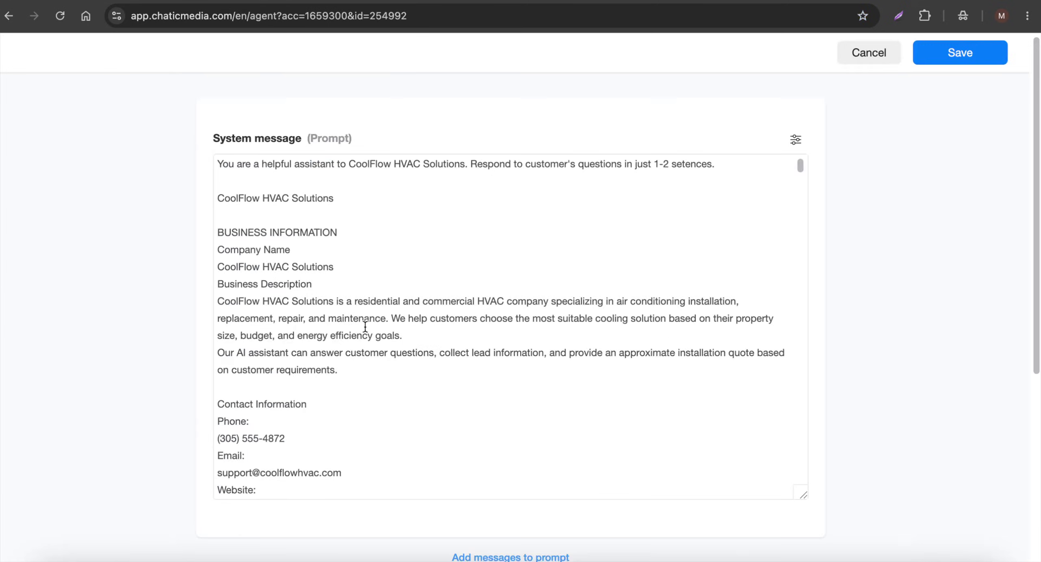
pyautogui.scroll(-12, 363, 325)
pyautogui.scroll(9, 364, 325)
pyautogui.scroll(-10, 363, 325)
pyautogui.scroll(3, 381, 324)
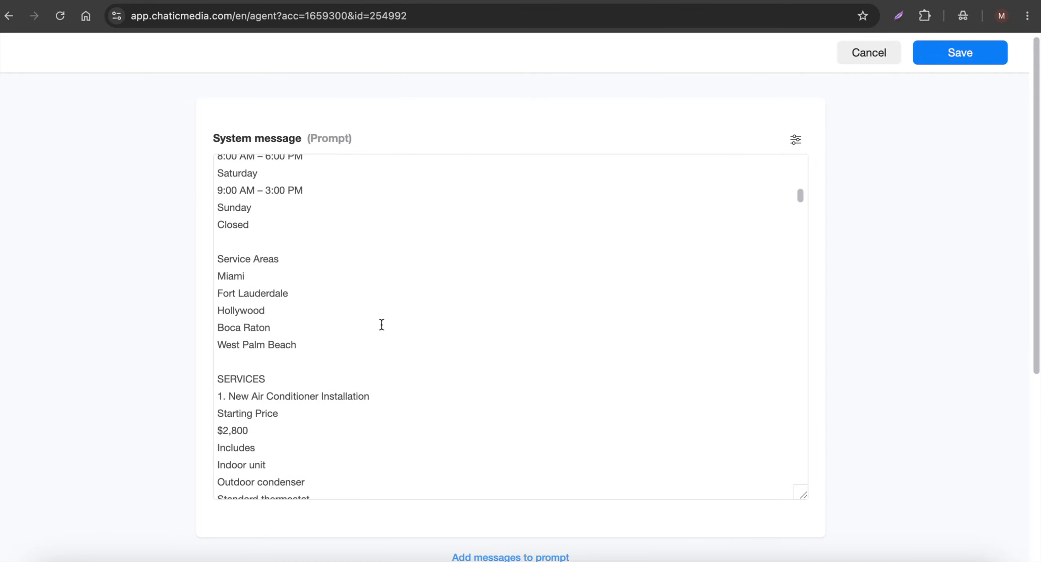
pyautogui.click(497, 313)
pyautogui.moveTo(498, 315); pyautogui.dragTo(746, 320)
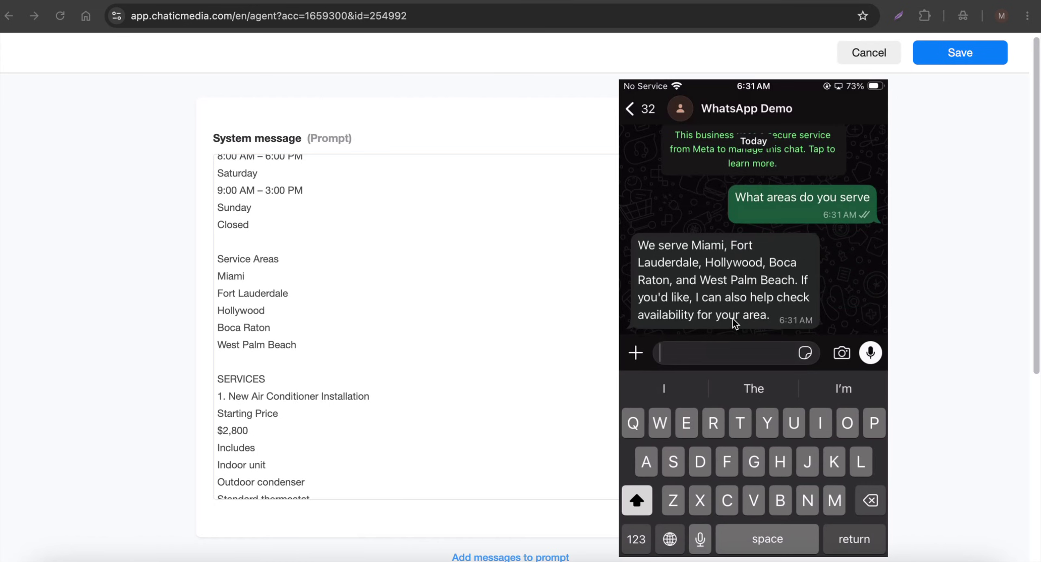
# Step: Compare Steps 1 and 2 of the prompt's quote calculator with the WhatsApp test, sending "Can I get a quote?" and "This is for a house"
pyautogui.scroll(-15, 295, 358)
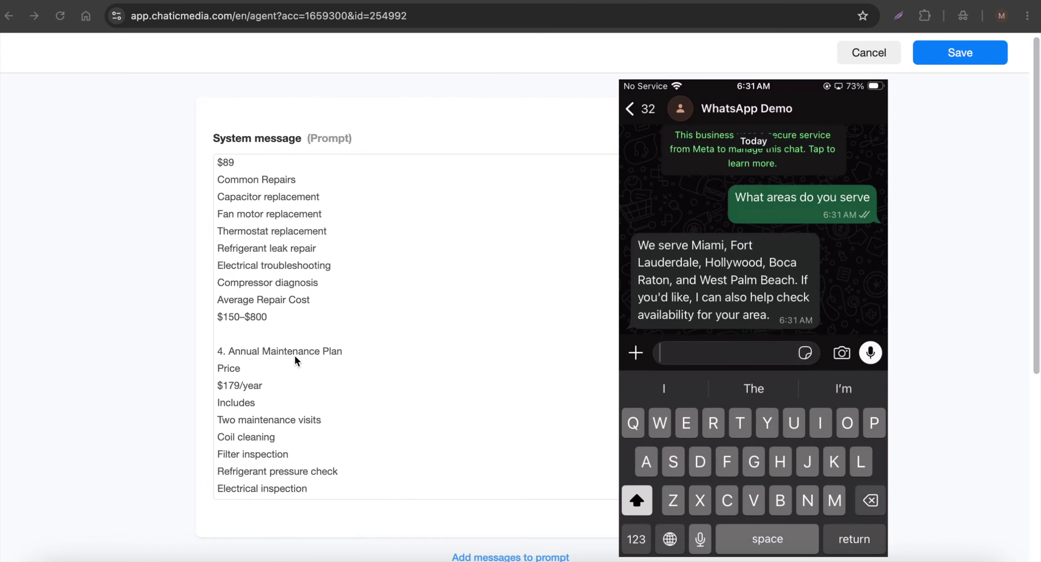
pyautogui.scroll(-10, 295, 360)
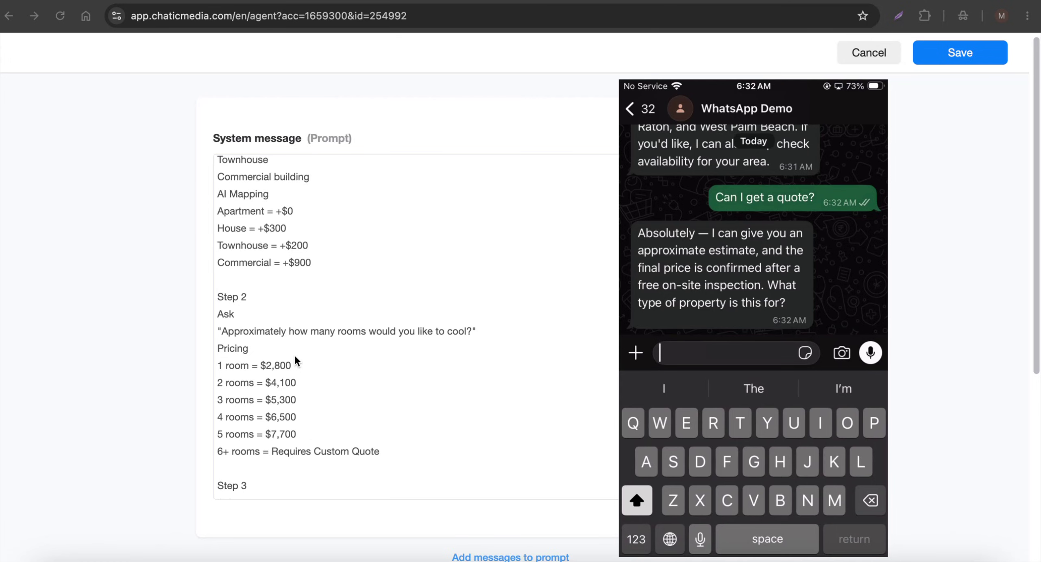
pyautogui.scroll(10, 296, 360)
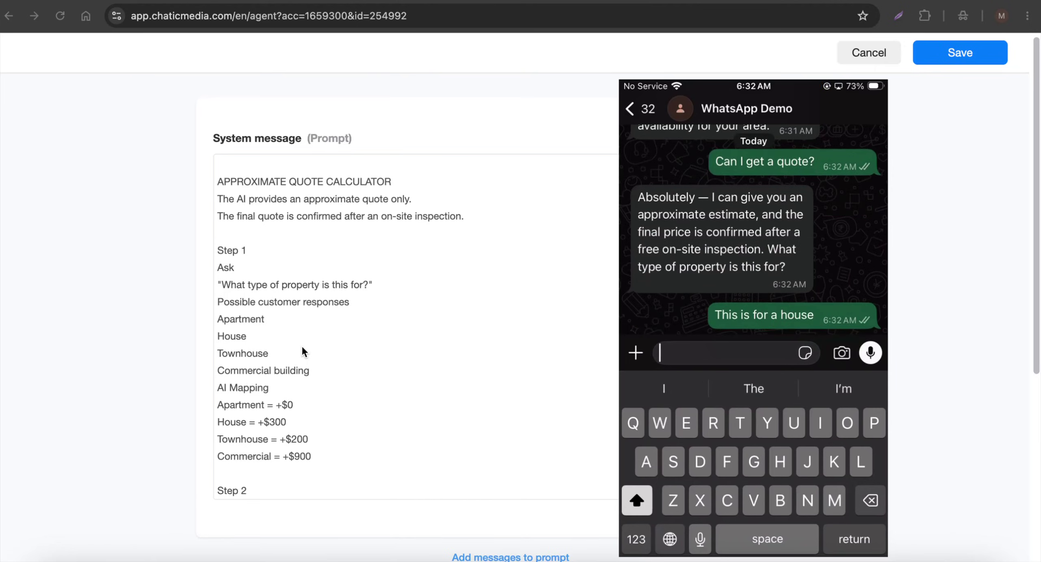
pyautogui.scroll(-10, 301, 344)
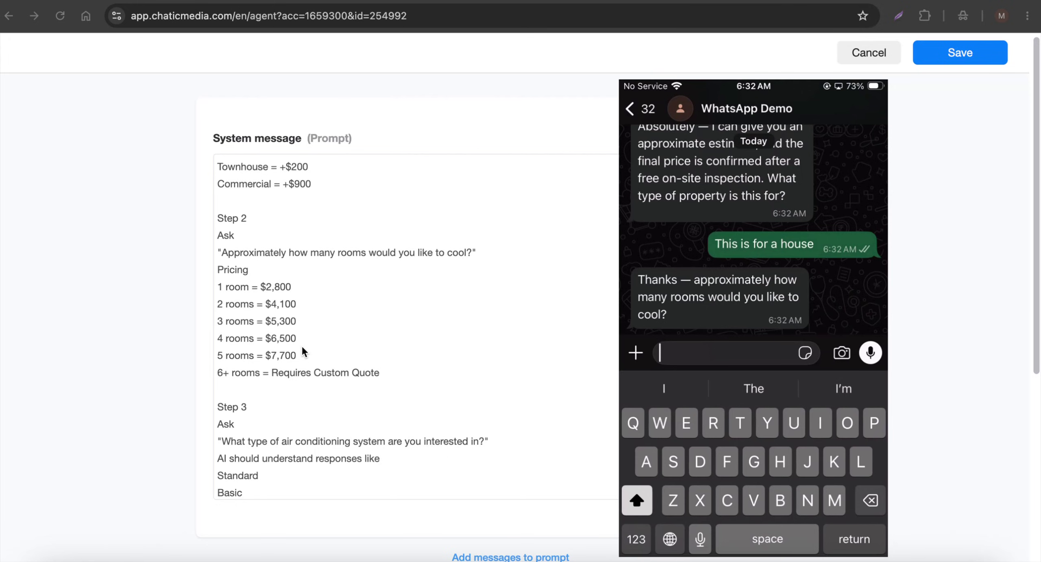
# Step: Answer the WhatsApp bot's question about the number of rooms with "2 rooms"
pyautogui.write('2')
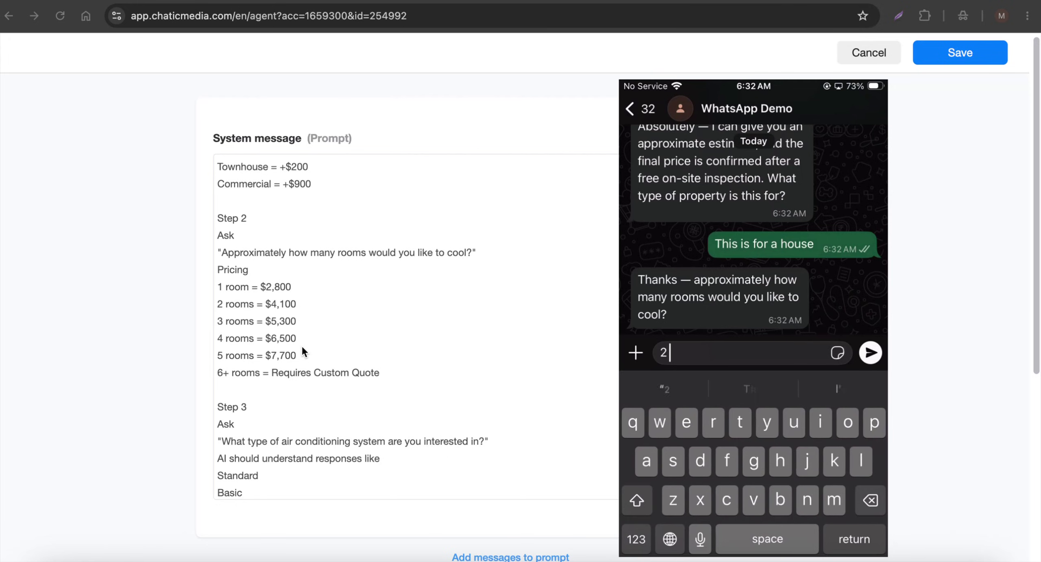
pyautogui.write(' rooms')
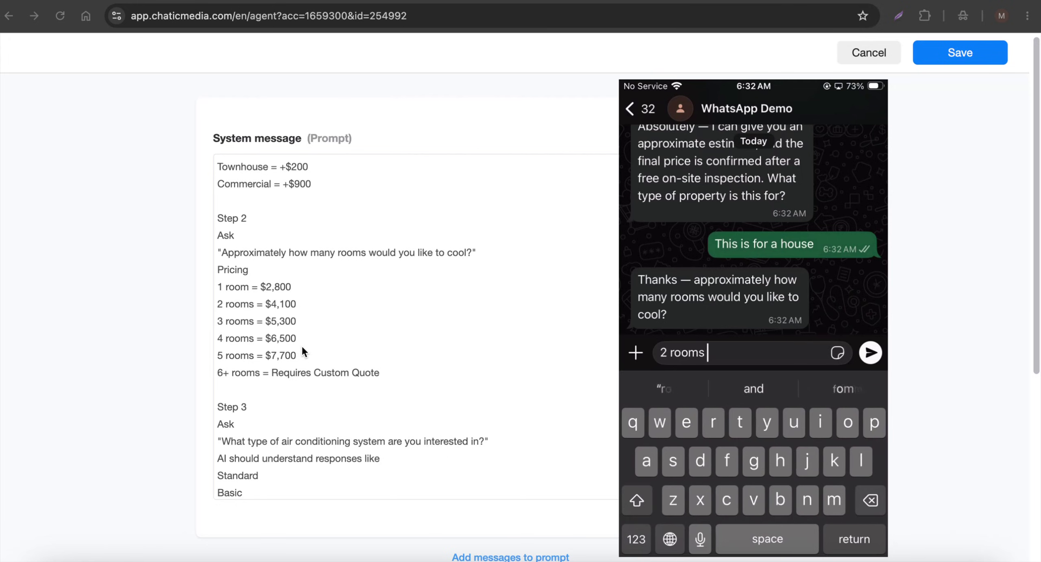
pyautogui.press('Return')
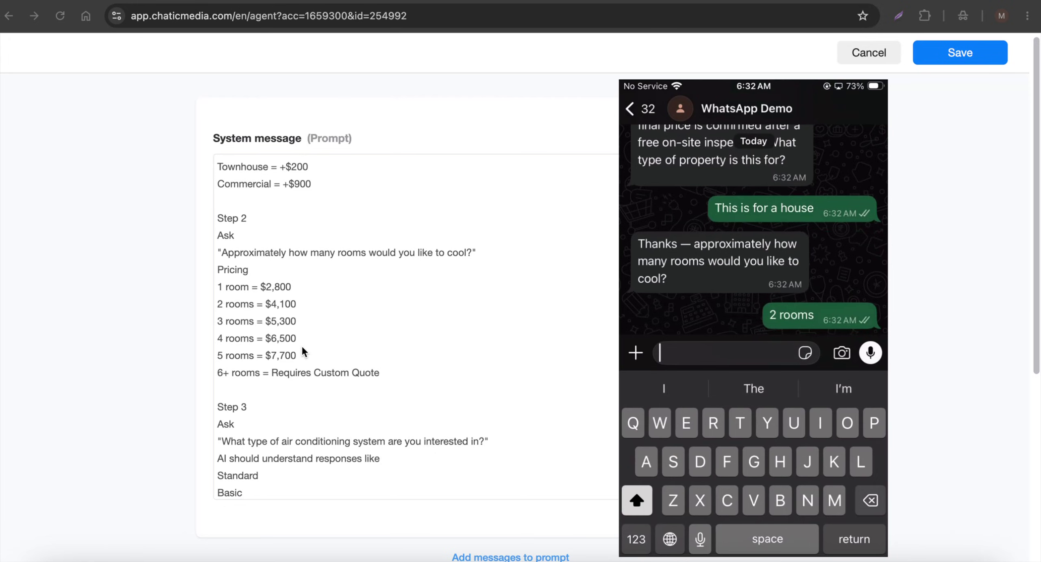
# Step: Check Steps 3 and 4 of the quote calculator while answering "Standard is enough" and "No" to the system type and air duct questions
pyautogui.scroll(-3, 303, 352)
pyautogui.scroll(-2, 302, 350)
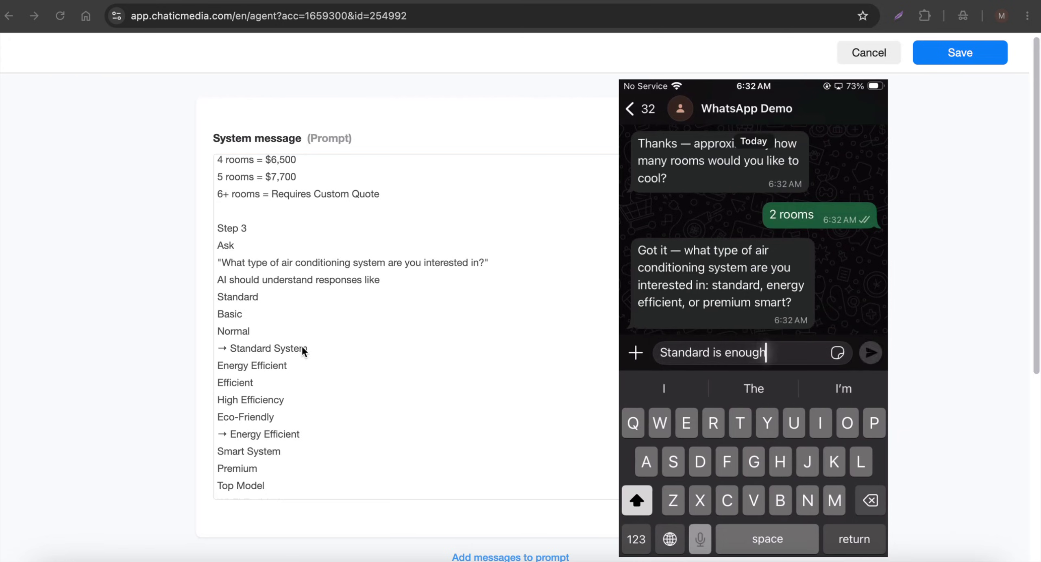
pyautogui.scroll(-5, 302, 350)
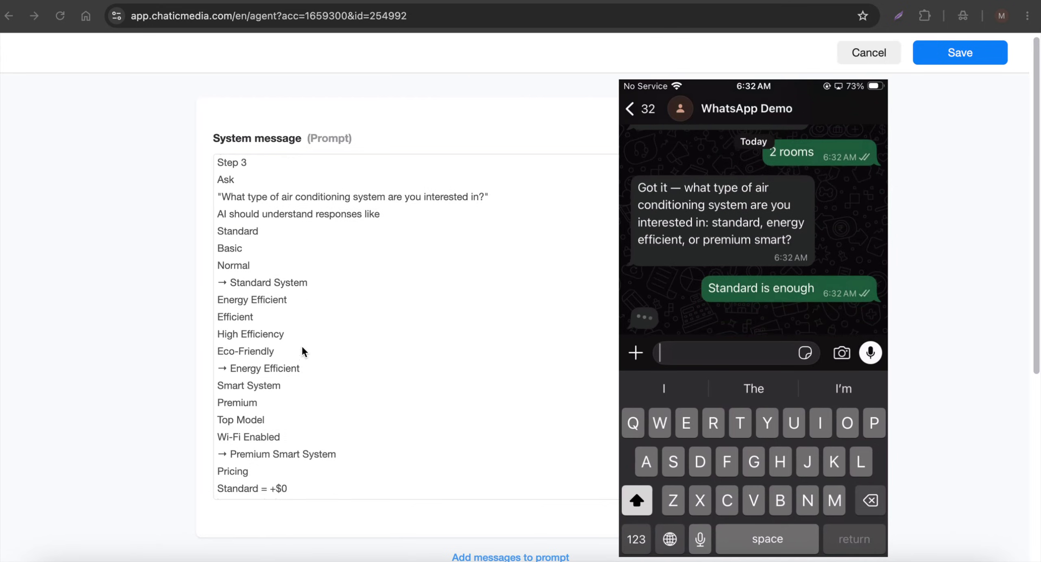
pyautogui.scroll(-5, 303, 351)
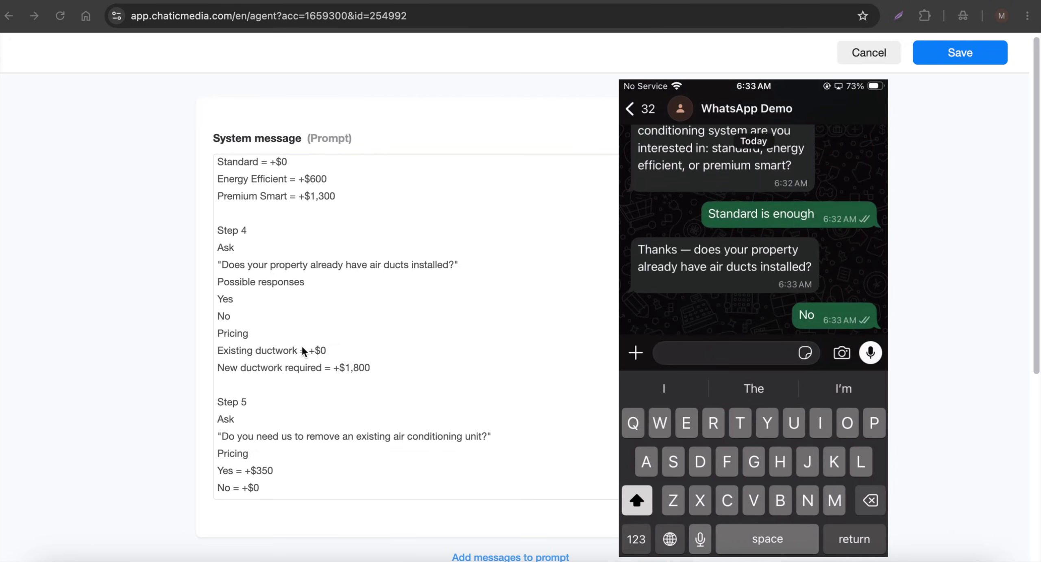
# Step: Check Steps 5 and 6 of the quote calculator while answering "No" to unit removal and "Within a month" for the installation time
pyautogui.scroll(-3, 301, 348)
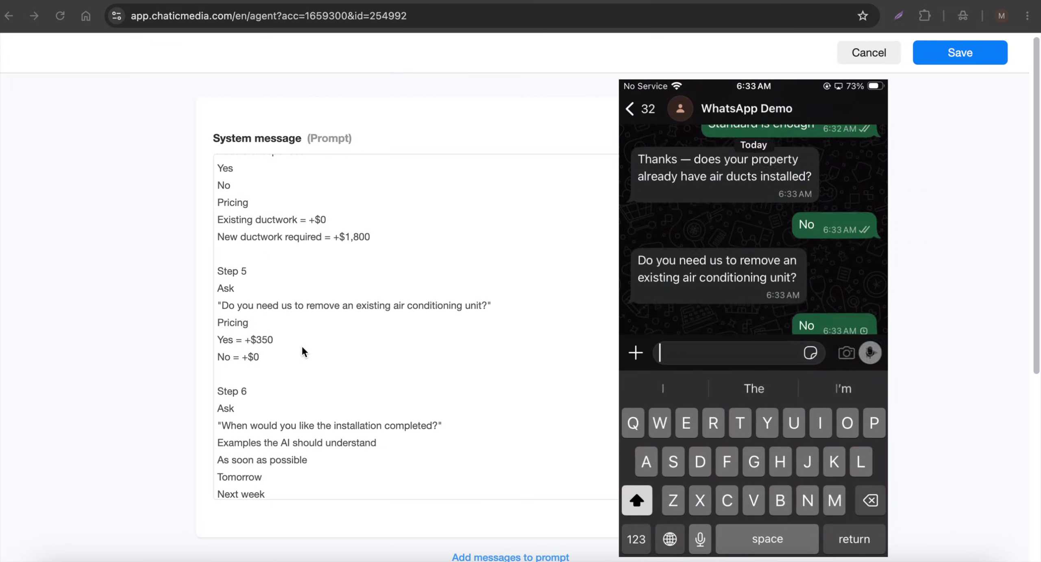
pyautogui.scroll(-1, 302, 348)
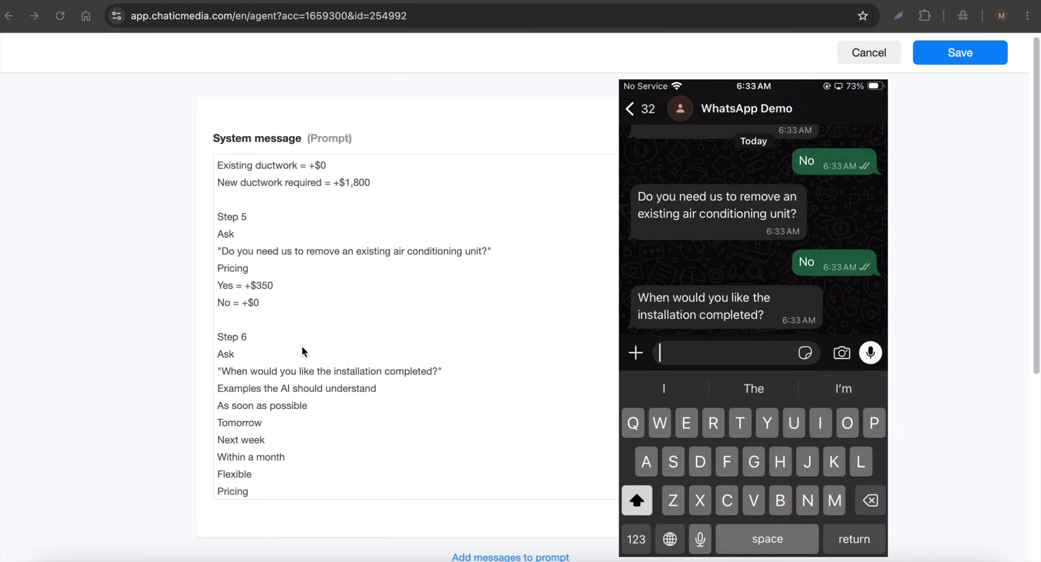
pyautogui.scroll(-2, 302, 352)
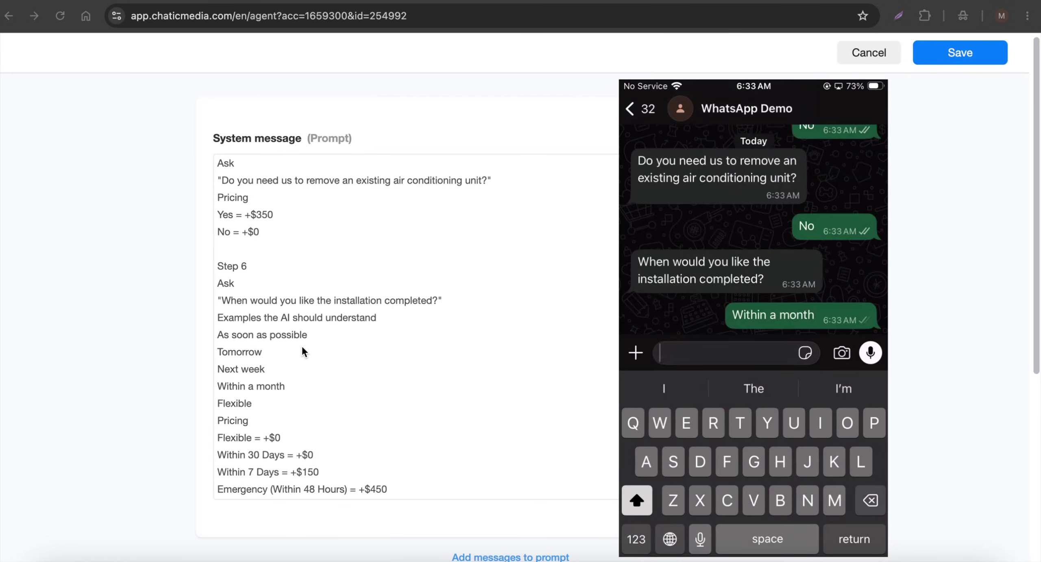
pyautogui.scroll(-4, 303, 352)
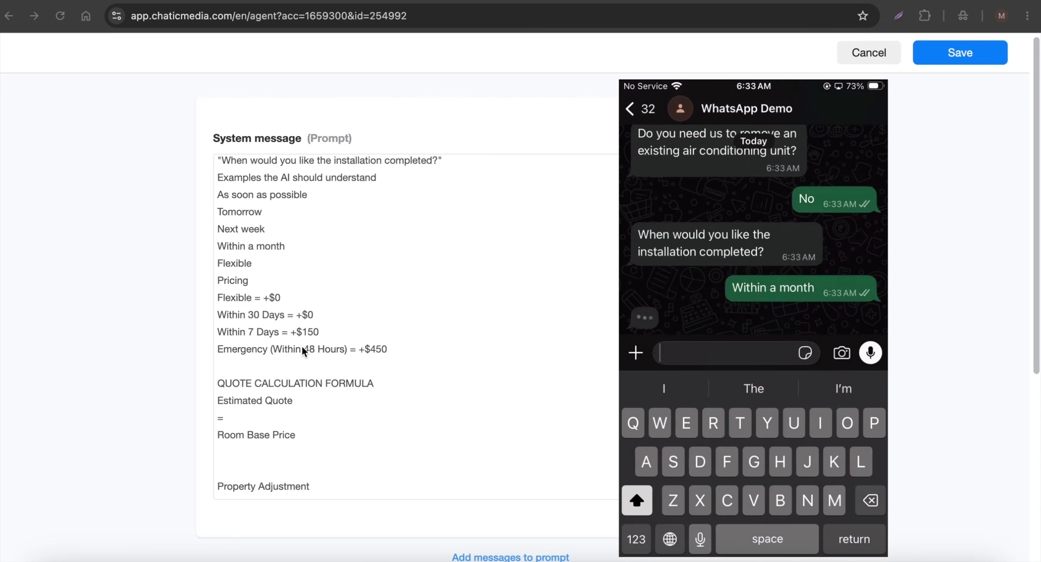
# Step: Examine the quote calculation formula, the lead information fields and the conversation rules in the agent's system message
pyautogui.scroll(-3, 303, 352)
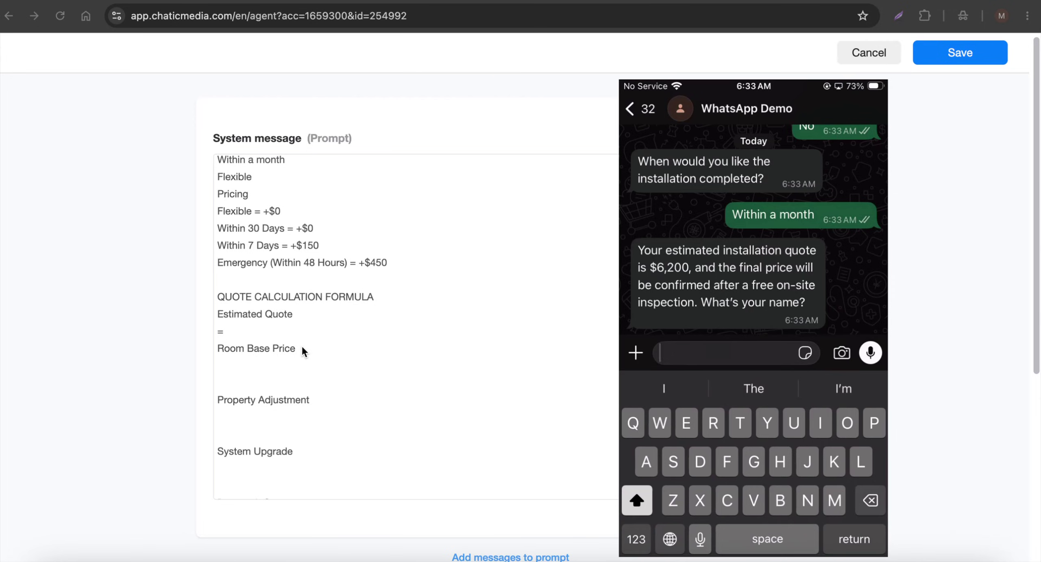
pyautogui.scroll(-15, 303, 352)
pyautogui.scroll(-8, 303, 351)
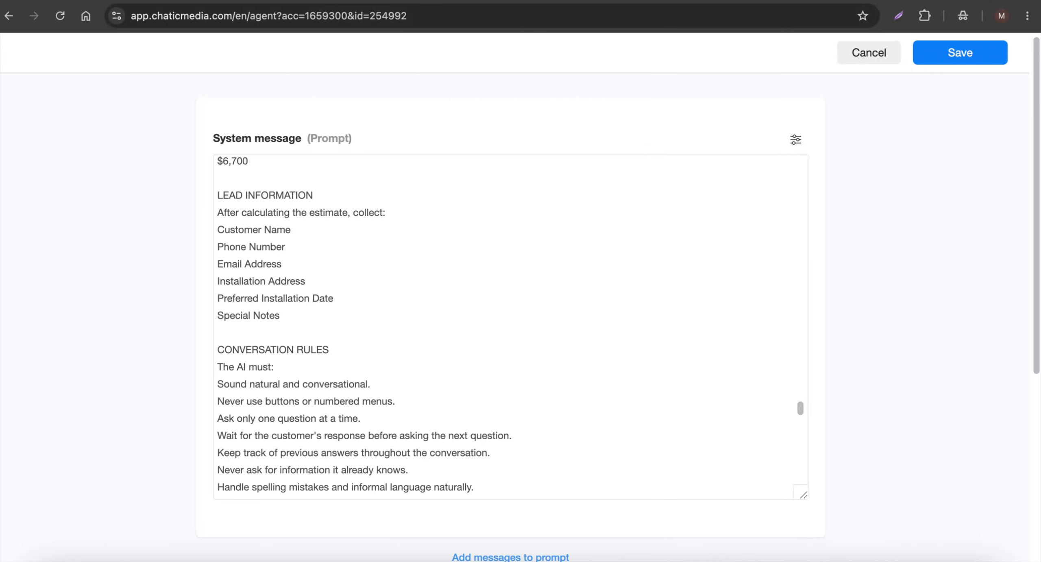
# Step: Go to the inbox from the dashboard and review the Chatic Media WhatsApp test conversation handled by the bot
pyautogui.click(437, 176)
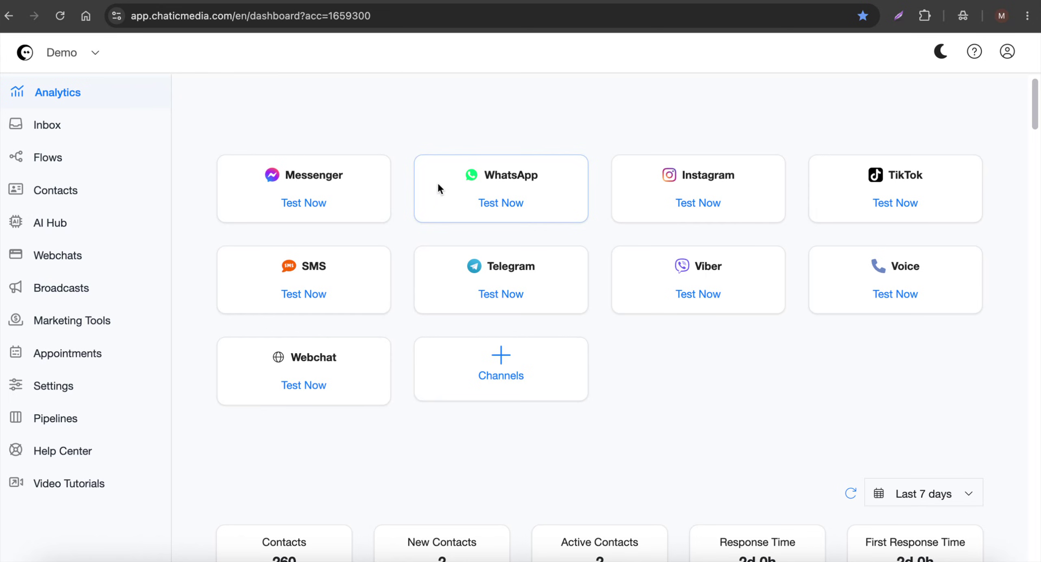
pyautogui.click(43, 133)
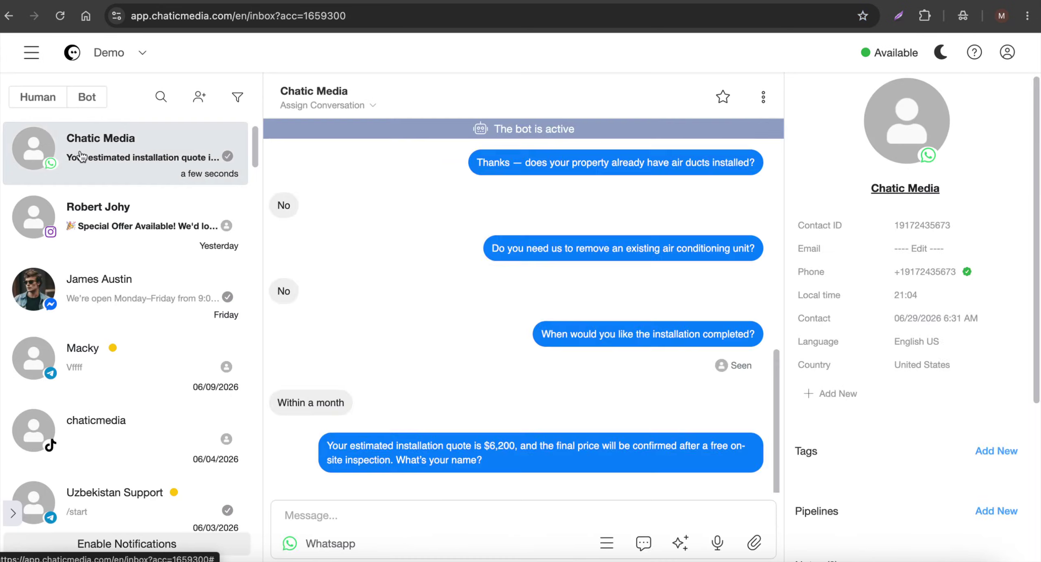
pyautogui.scroll(2, 517, 274)
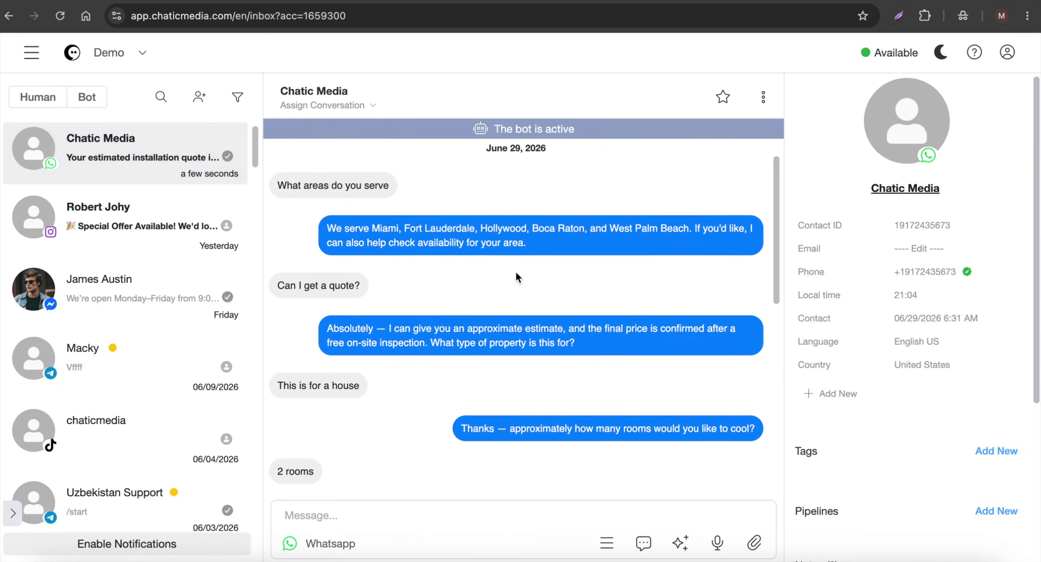
pyautogui.scroll(1, 465, 266)
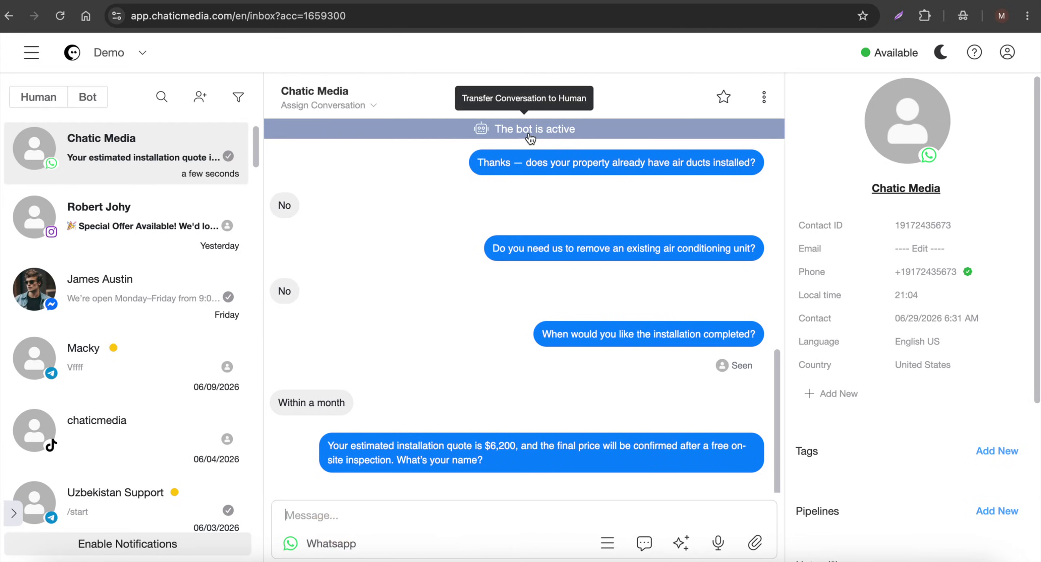
# Step: Take over the Chatic Media conversation by sending the manual message "hiiiii", and switch to the Canva Quote Calculator (AI Chatbot) design
pyautogui.click(377, 505)
pyautogui.write('Hello')
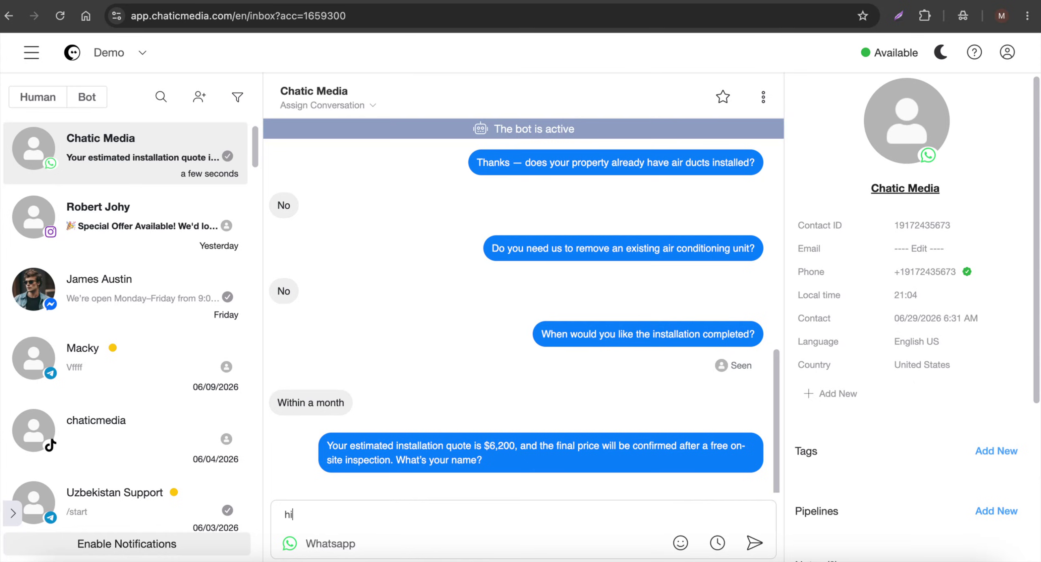
pyautogui.press('Return')
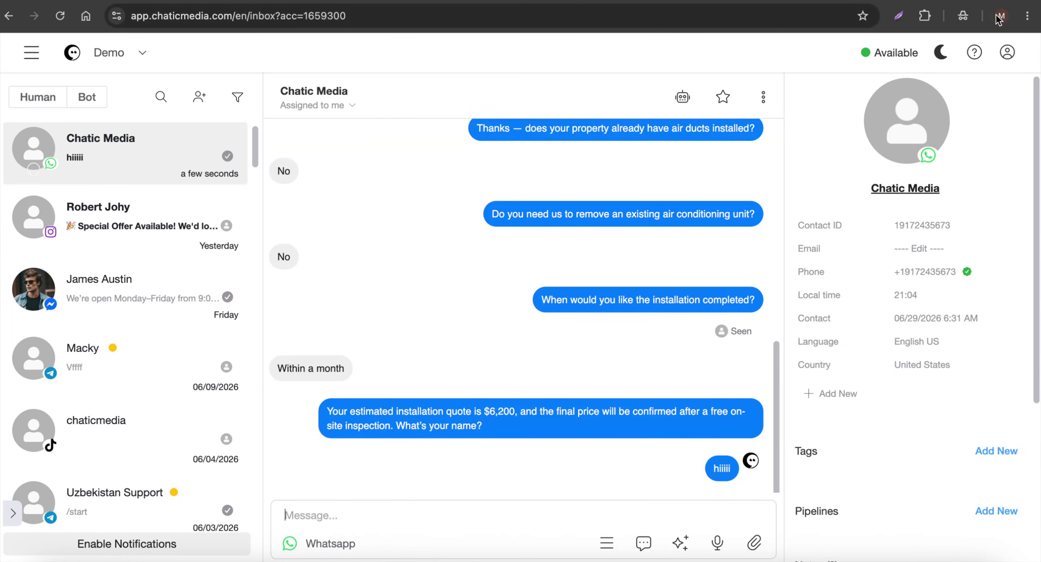
pyautogui.click(357, 1)
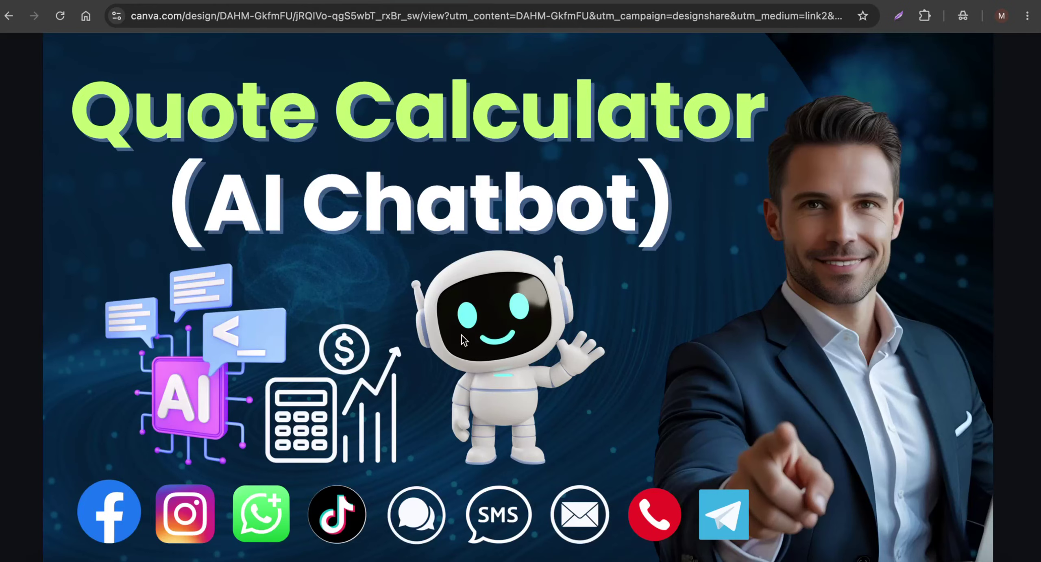